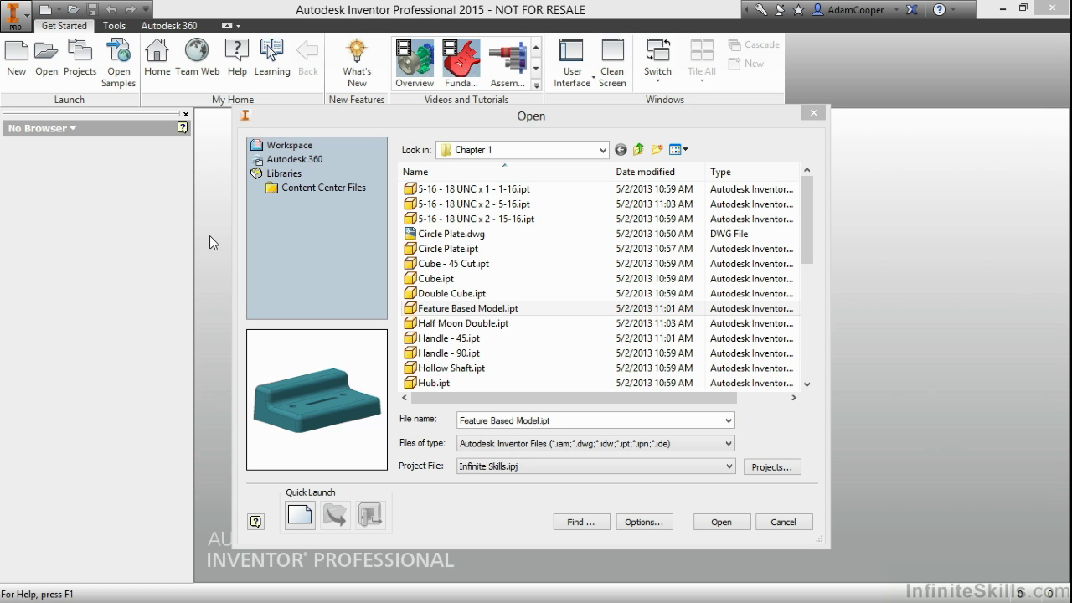
# Open Feature Based Model.ipt from the Chapter 1 folder.
pyautogui.click(490, 310)
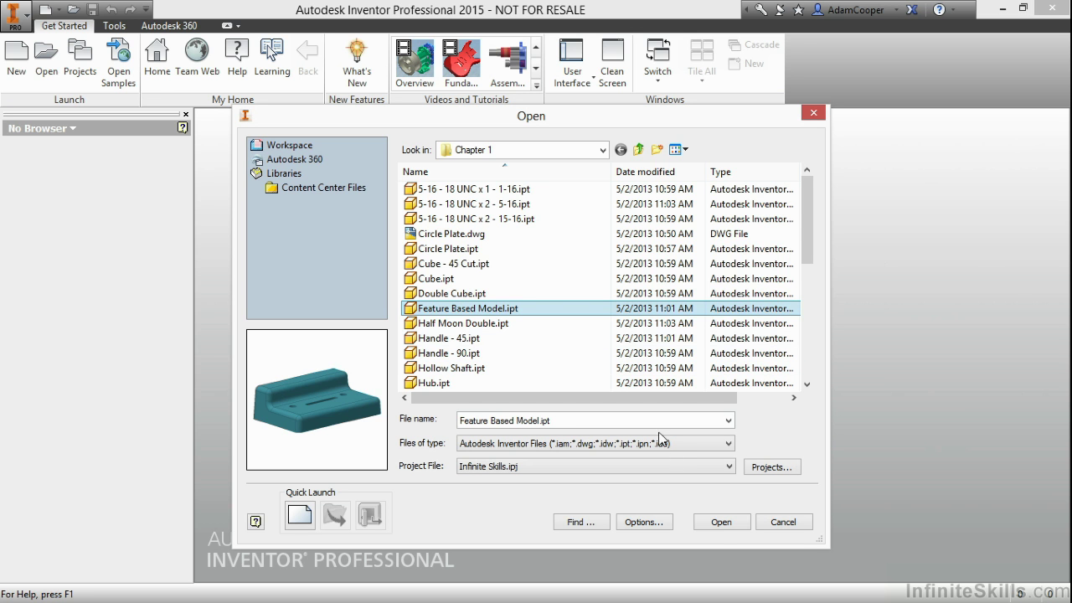
pyautogui.click(720, 522)
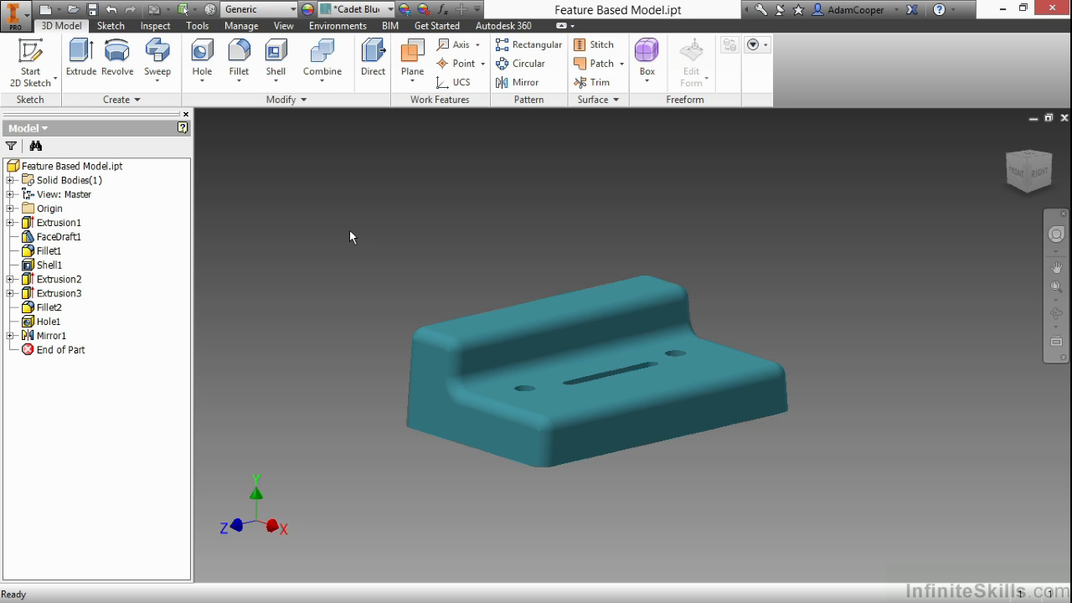
pyautogui.click(120, 169)
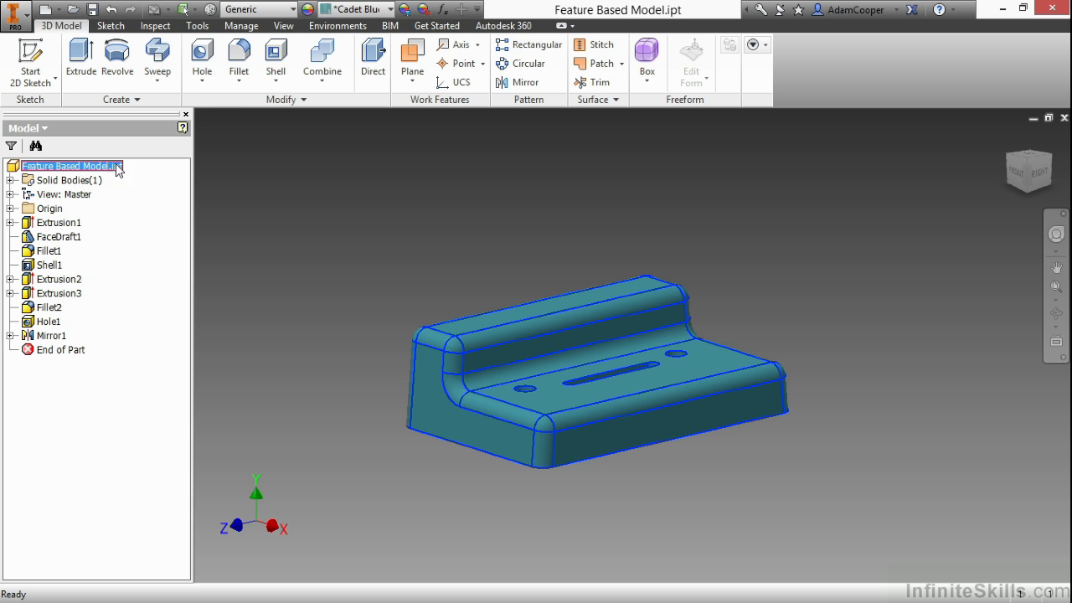
pyautogui.press('Escape')
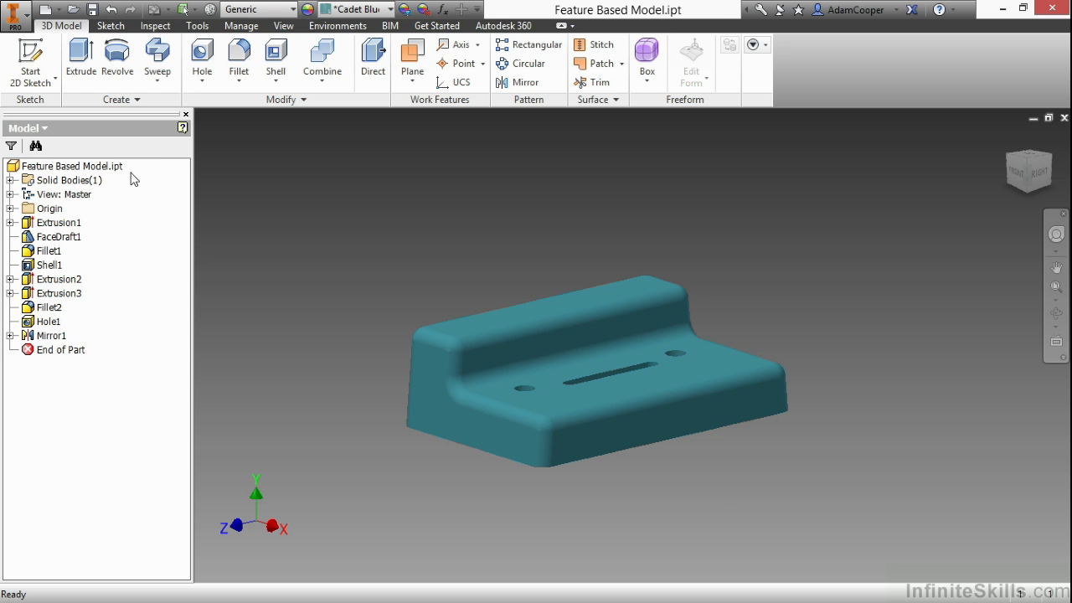
pyautogui.click(121, 171)
pyautogui.press('Escape')
pyautogui.click(80, 195)
pyautogui.click(55, 210)
pyautogui.click(10, 209)
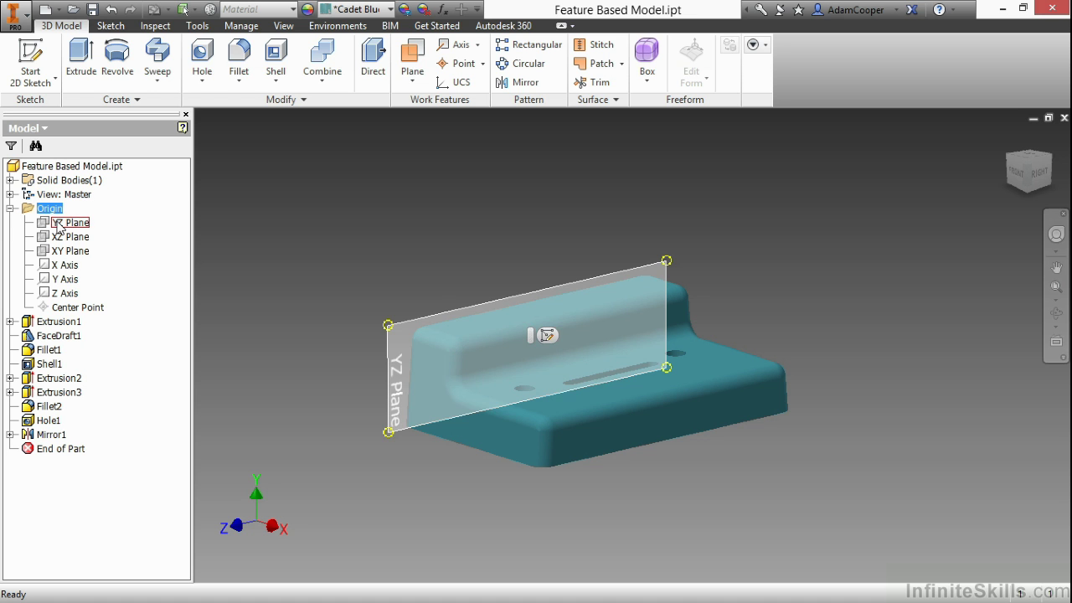
pyautogui.click(65, 223)
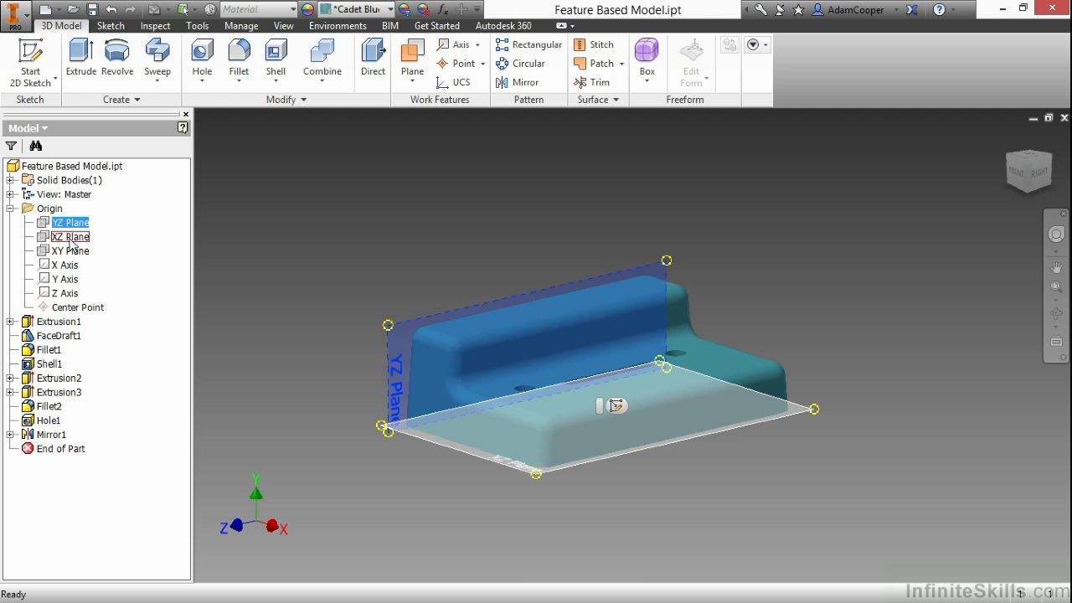
pyautogui.click(72, 240)
pyautogui.click(72, 253)
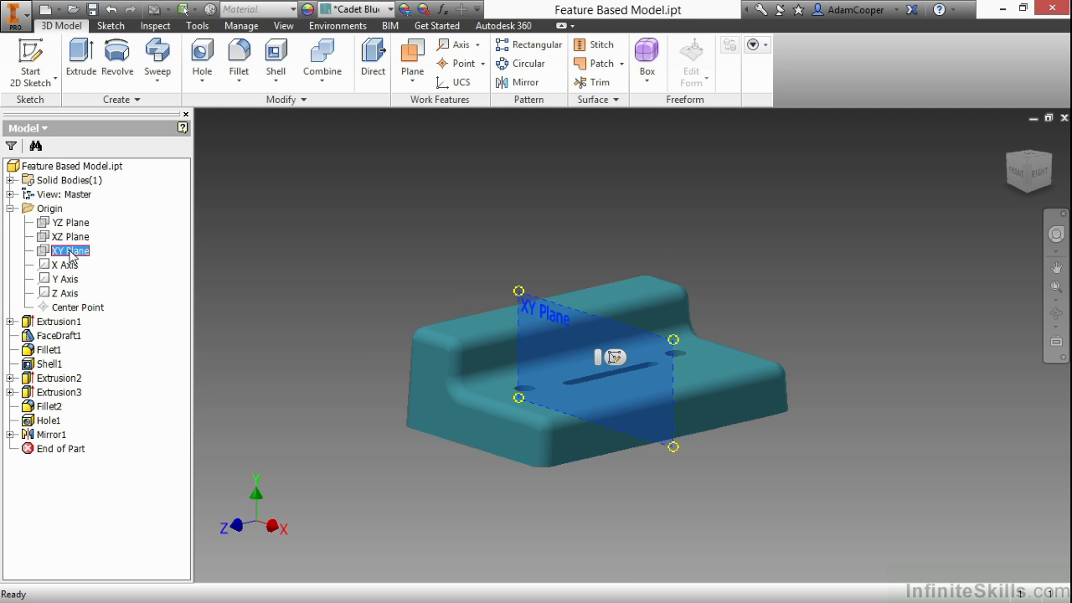
pyautogui.click(157, 247)
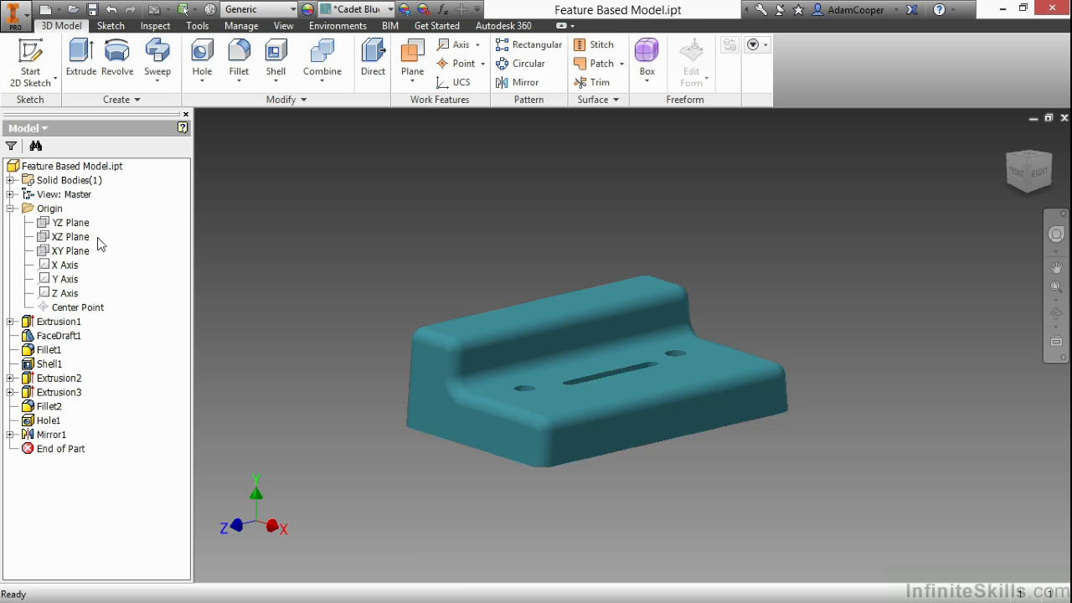
pyautogui.click(10, 209)
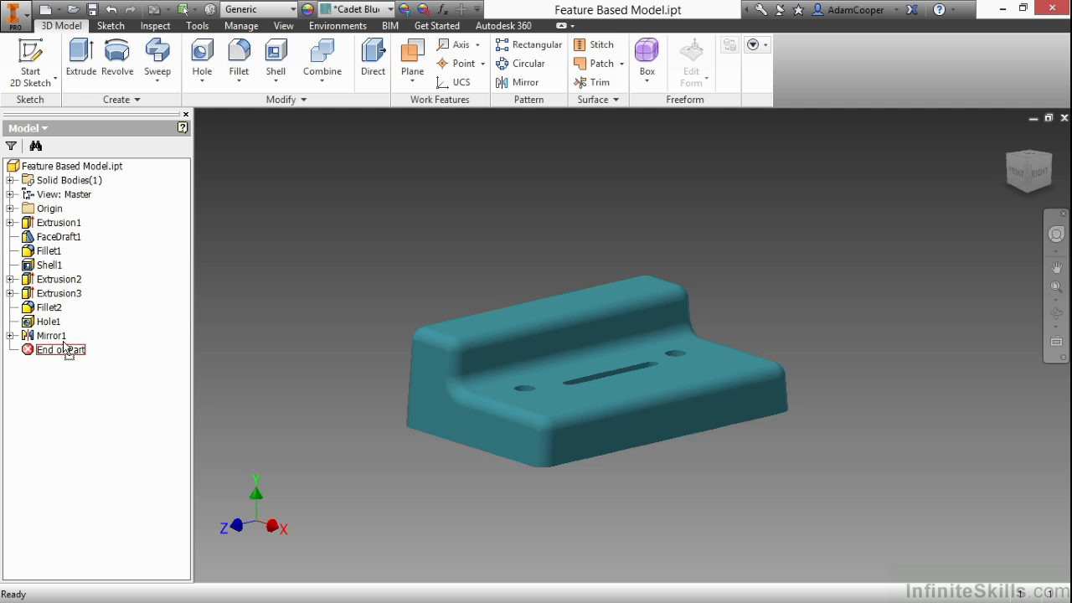
# Move End of Part just below Extrusion1 and expand it to display Sketch1's dimensions.
pyautogui.moveTo(70, 352); pyautogui.dragTo(76, 238)
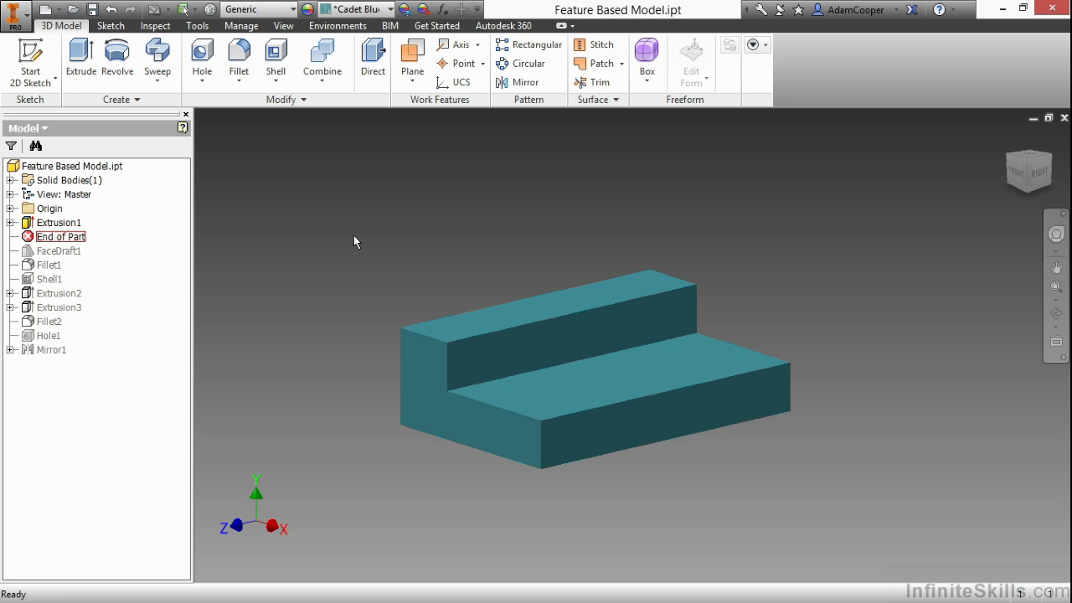
pyautogui.click(56, 224)
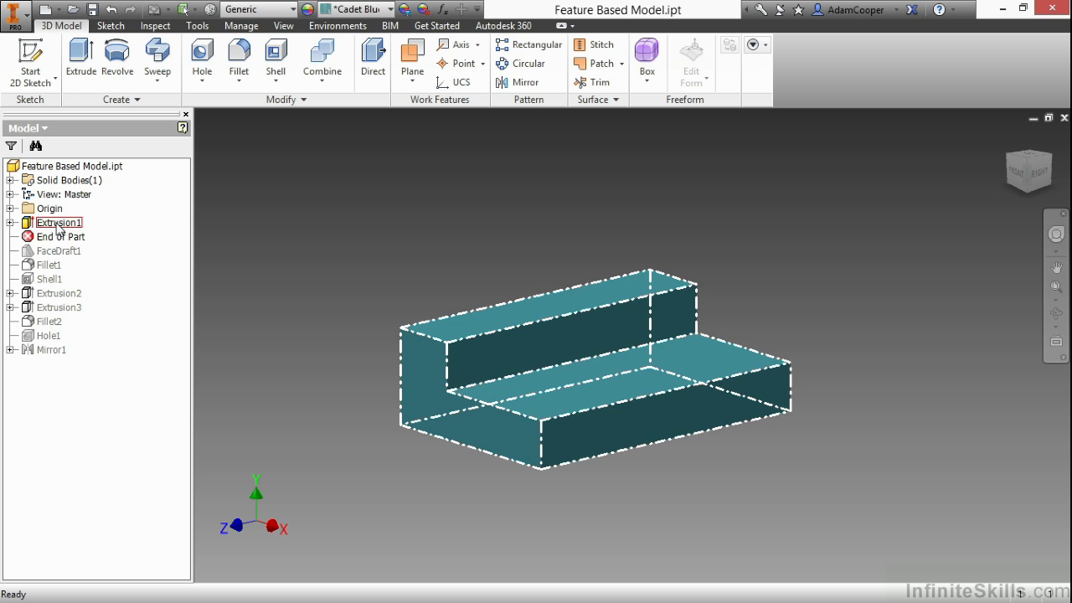
pyautogui.click(9, 223)
pyautogui.click(52, 239)
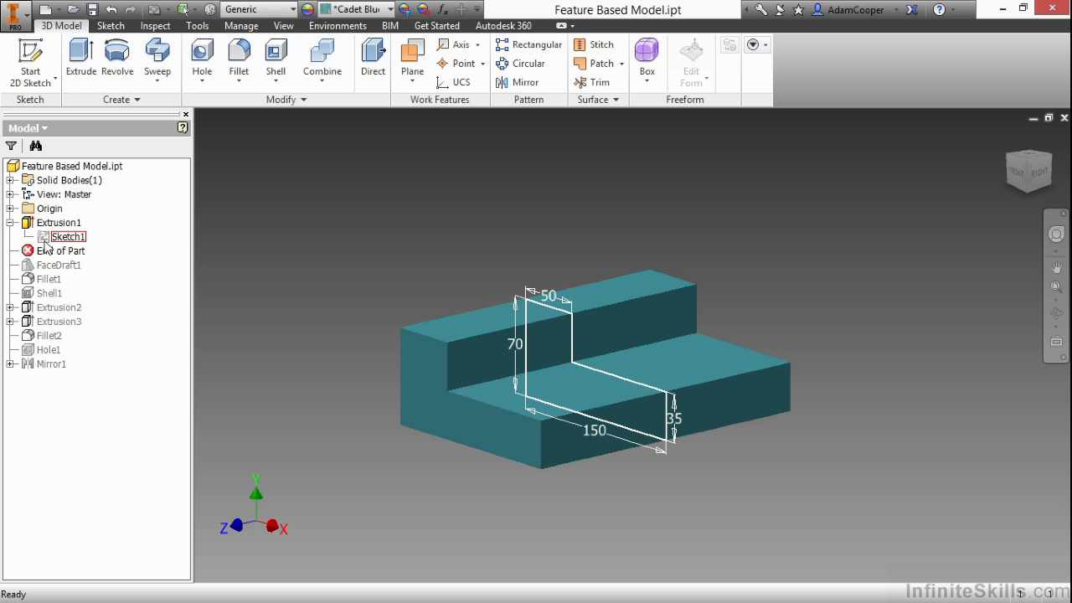
pyautogui.click(70, 242)
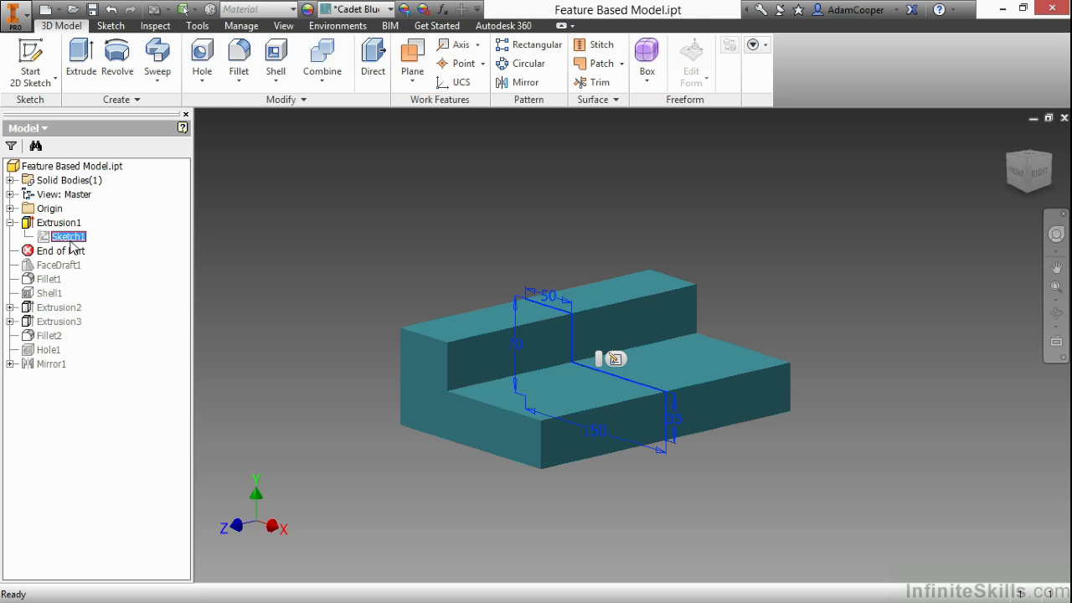
pyautogui.click(105, 244)
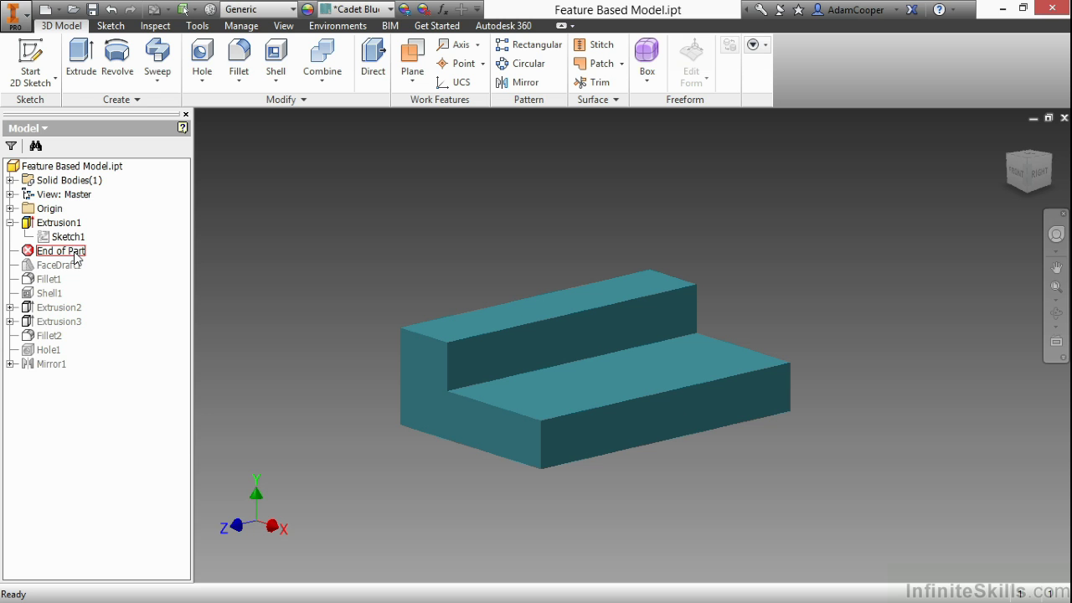
# Move End of Part down past FaceDraft1, Fillet1 and Shell1 in turn.
pyautogui.moveTo(73, 255); pyautogui.dragTo(75, 272)
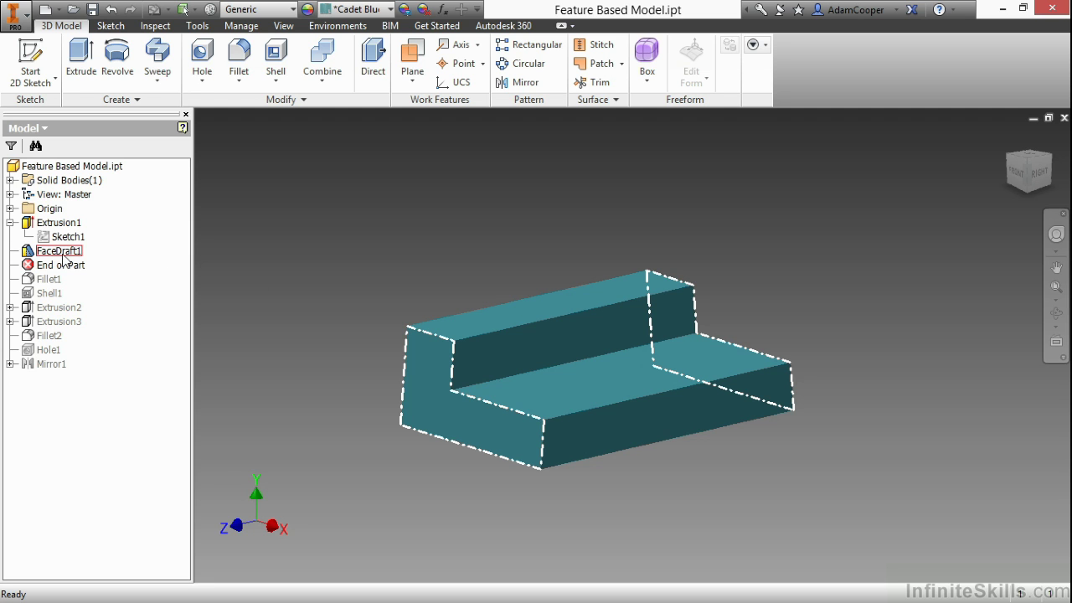
pyautogui.moveTo(65, 265); pyautogui.dragTo(69, 283)
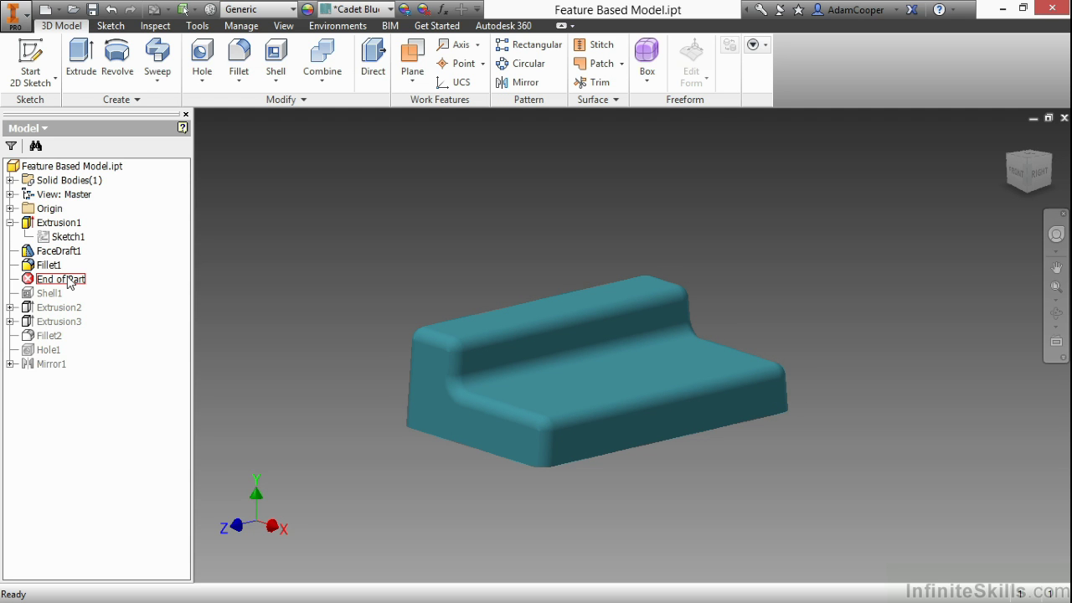
pyautogui.moveTo(70, 283); pyautogui.dragTo(72, 298)
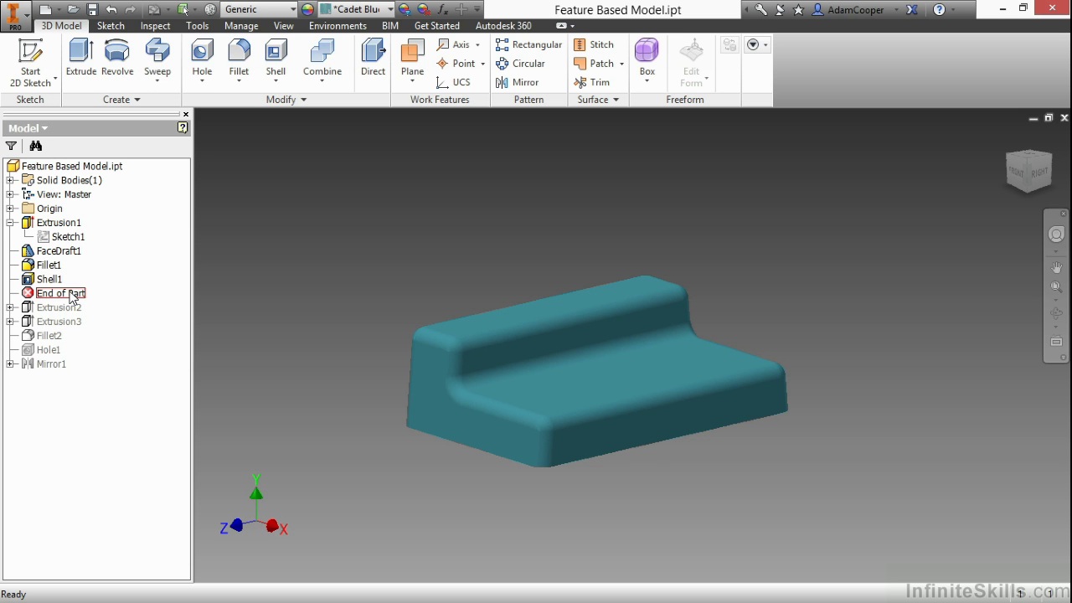
# Orbit the tray and view its hollow underside from bottom, left and an underside isometric.
pyautogui.press('F4')
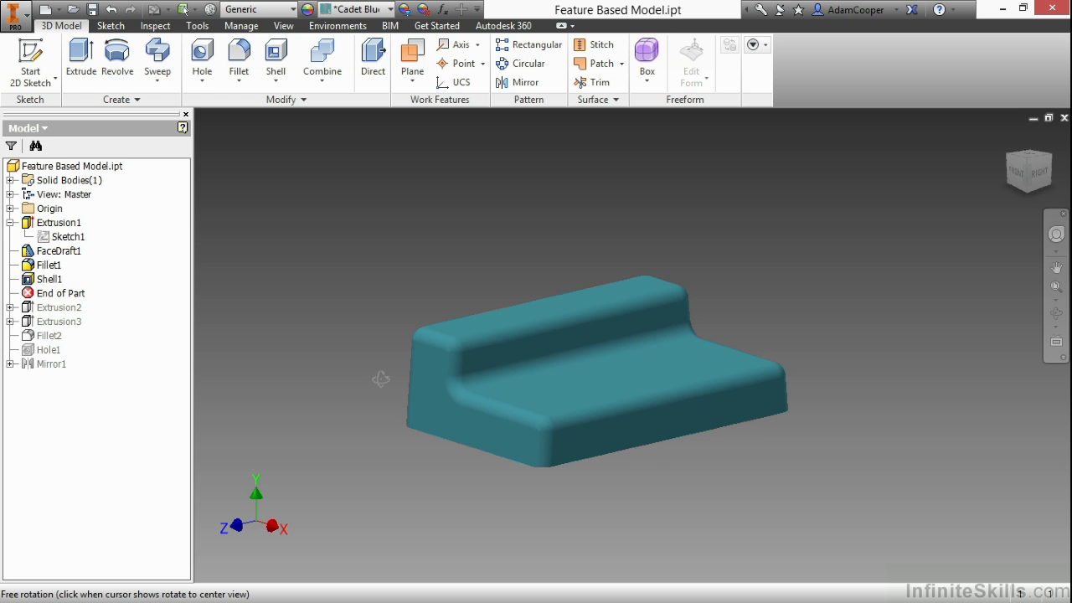
pyautogui.moveTo(371, 370); pyautogui.dragTo(388, 252)
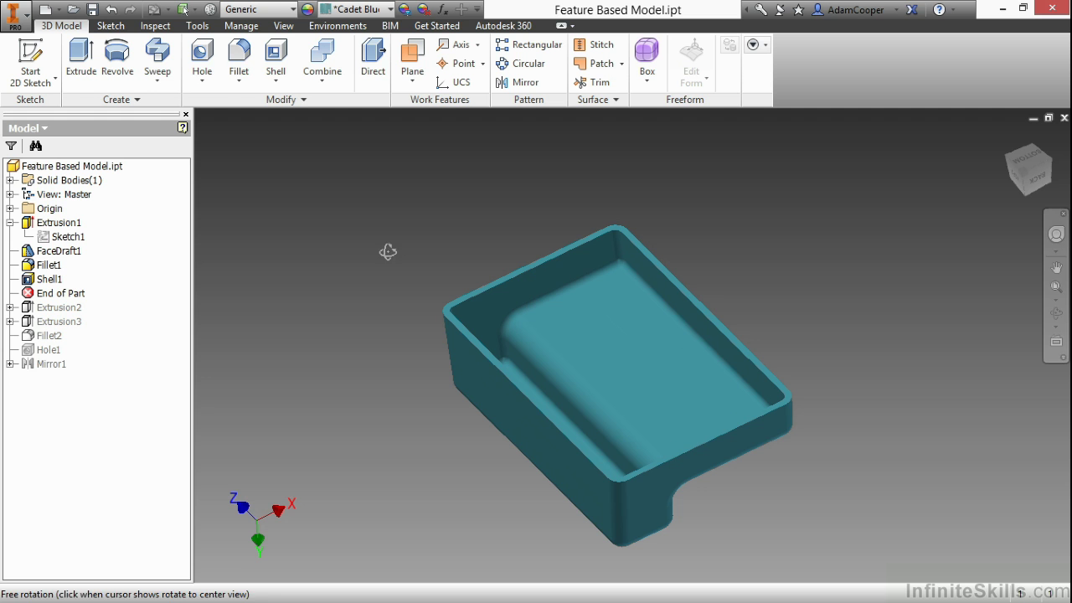
pyautogui.click(1008, 136)
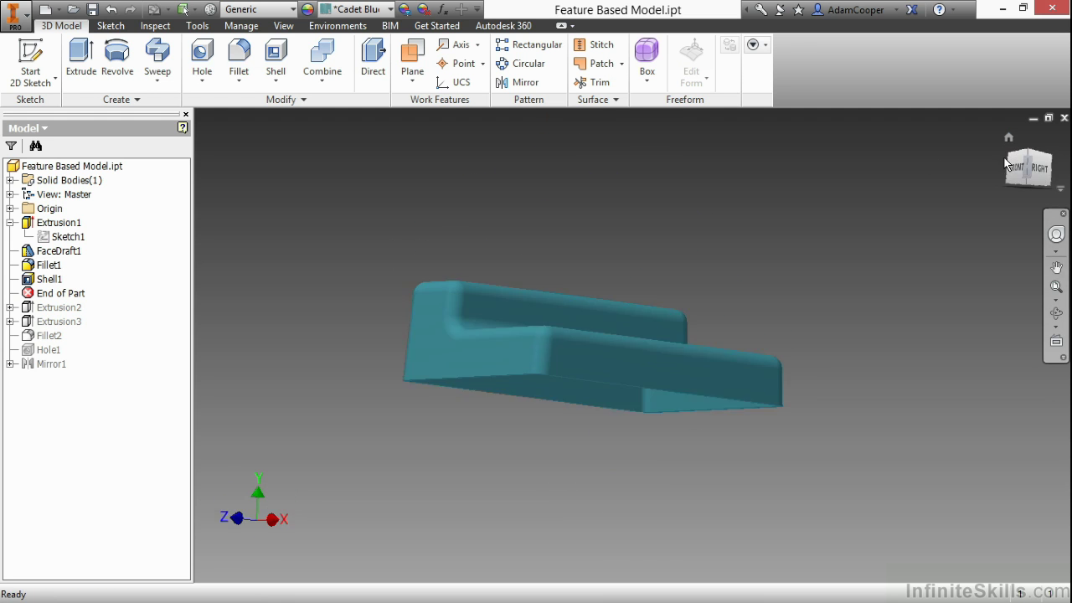
pyautogui.click(1028, 191)
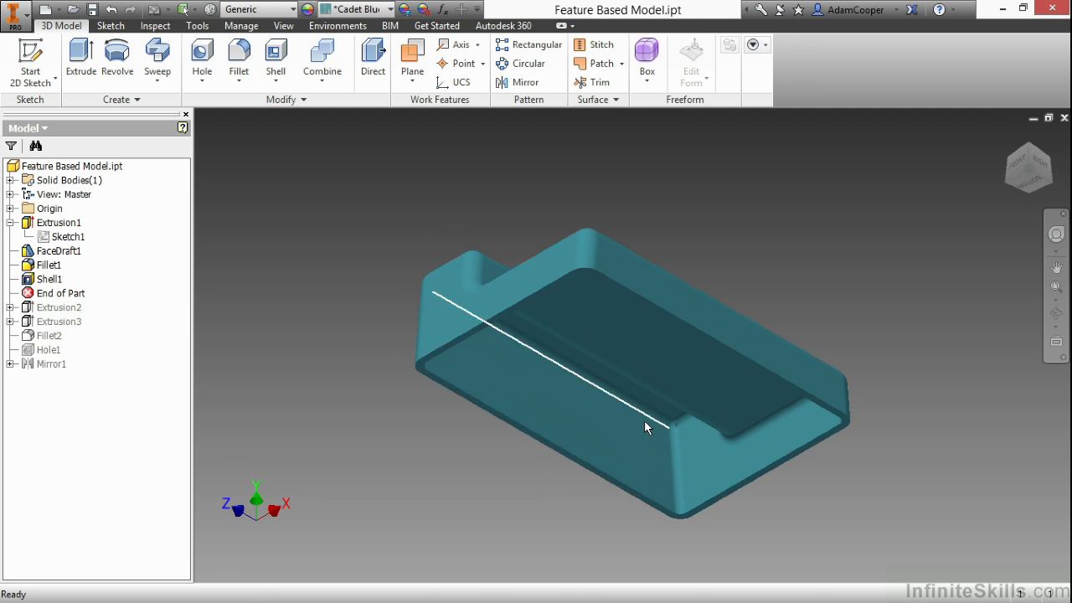
pyautogui.click(1028, 178)
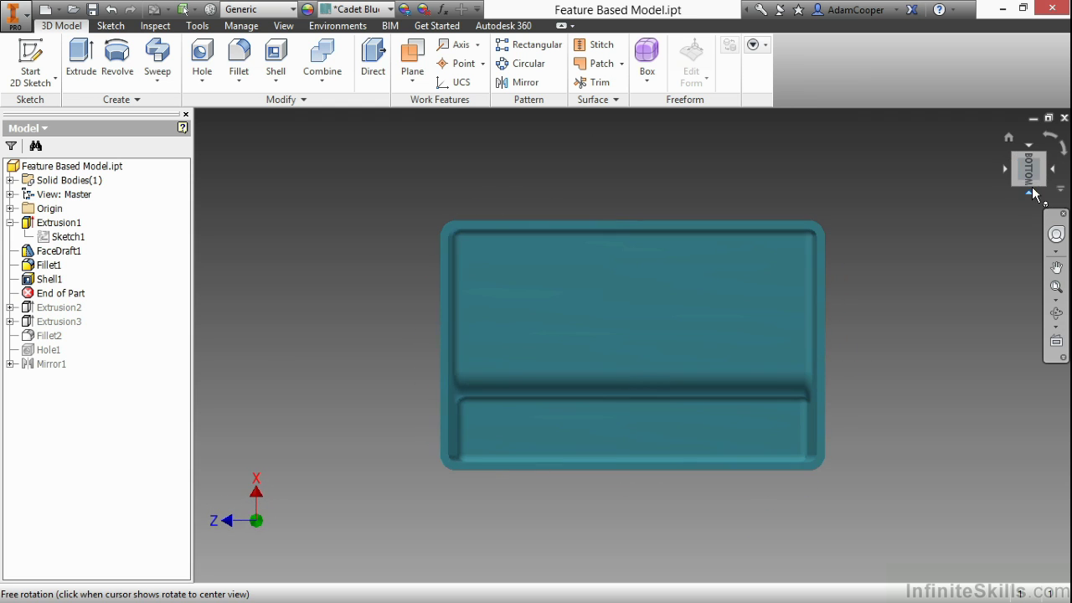
pyautogui.click(1037, 193)
pyautogui.click(1049, 163)
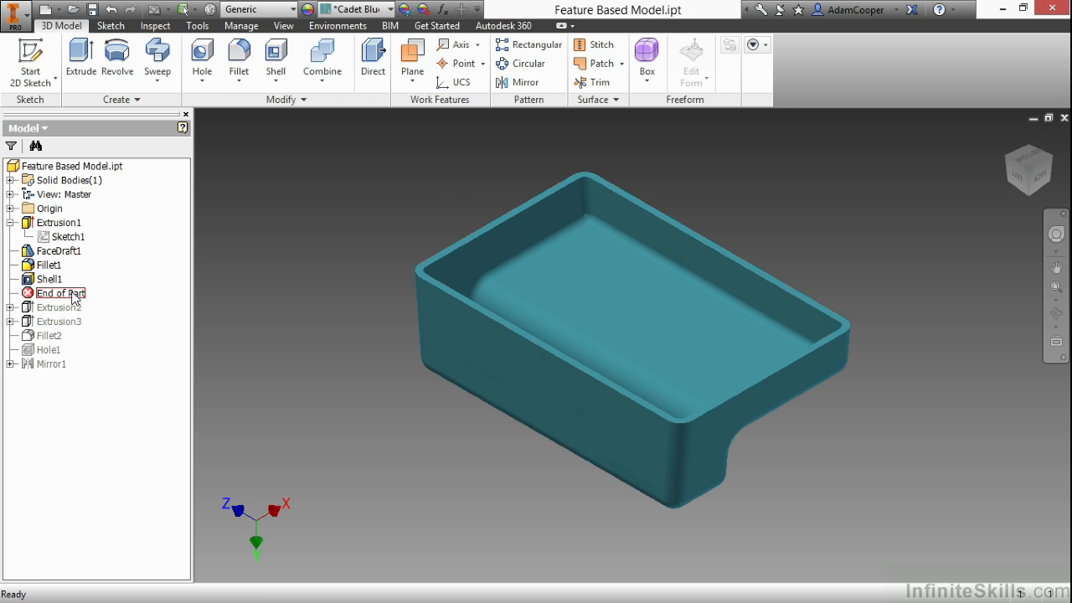
# Move End of Part past Extrusion2, Extrusion3 and Fillet2 so the rounded slot is built.
pyautogui.moveTo(70, 295); pyautogui.dragTo(79, 314)
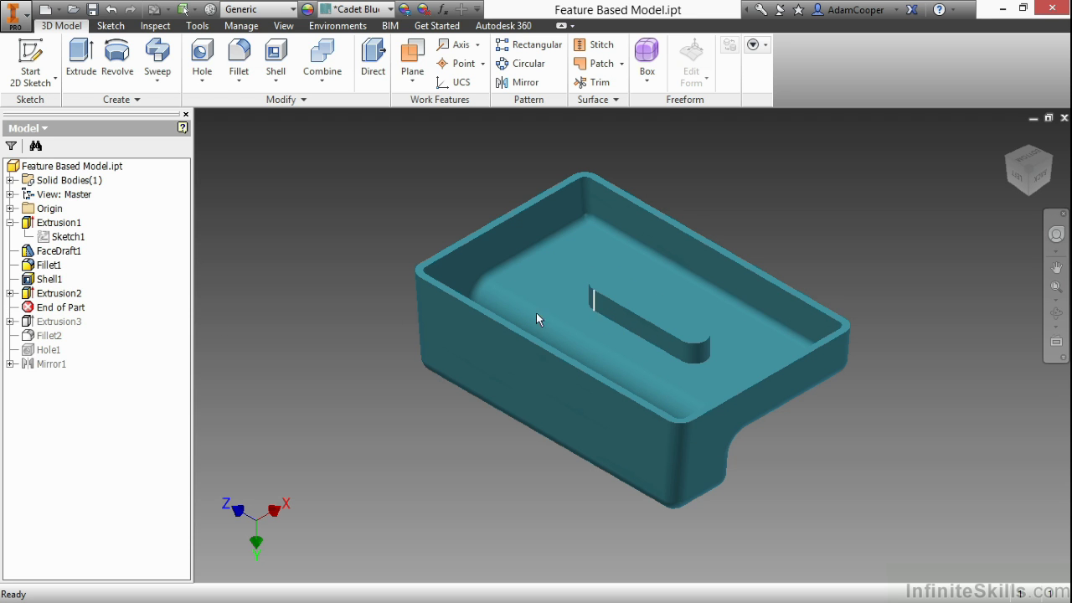
pyautogui.moveTo(80, 312); pyautogui.dragTo(79, 332)
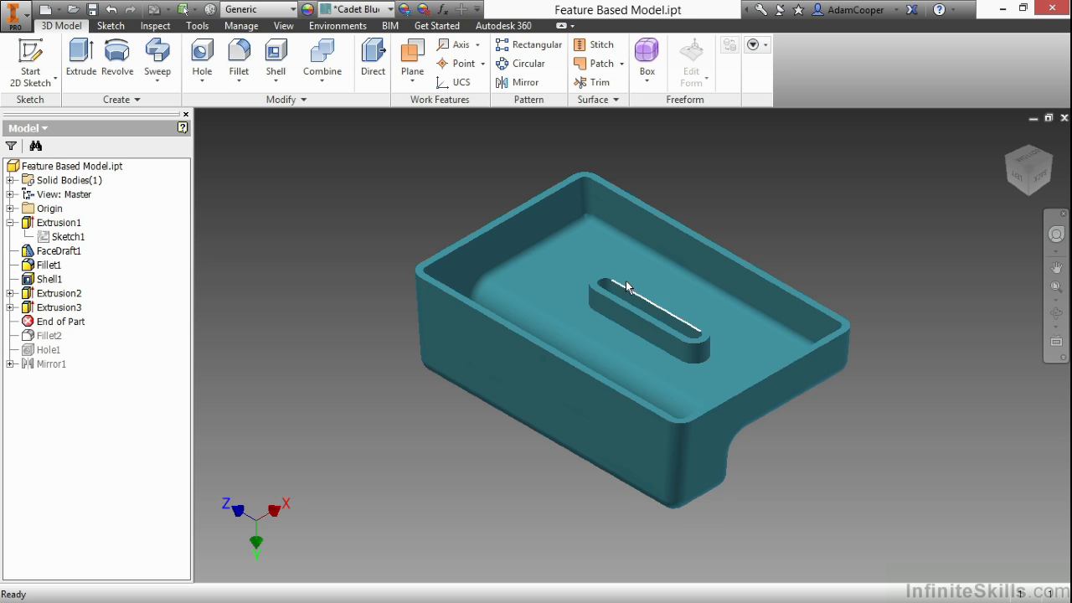
pyautogui.keyDown('shift'); pyautogui.moveTo(619, 260); pyautogui.dragTo(611, 287, button='middle'); pyautogui.keyUp('shift')
pyautogui.press('F6')
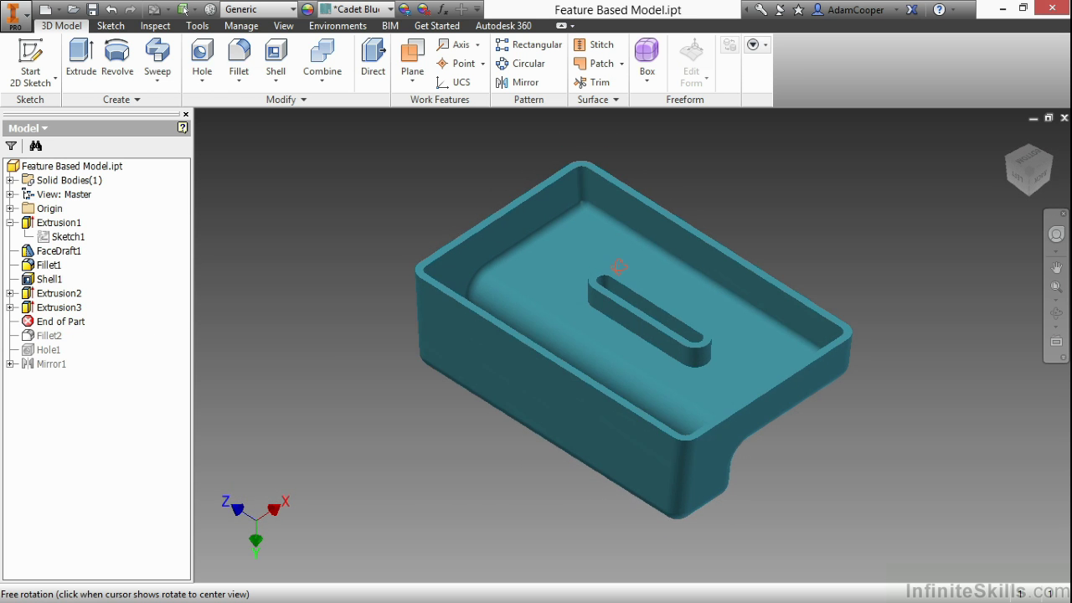
pyautogui.moveTo(47, 323); pyautogui.dragTo(59, 370)
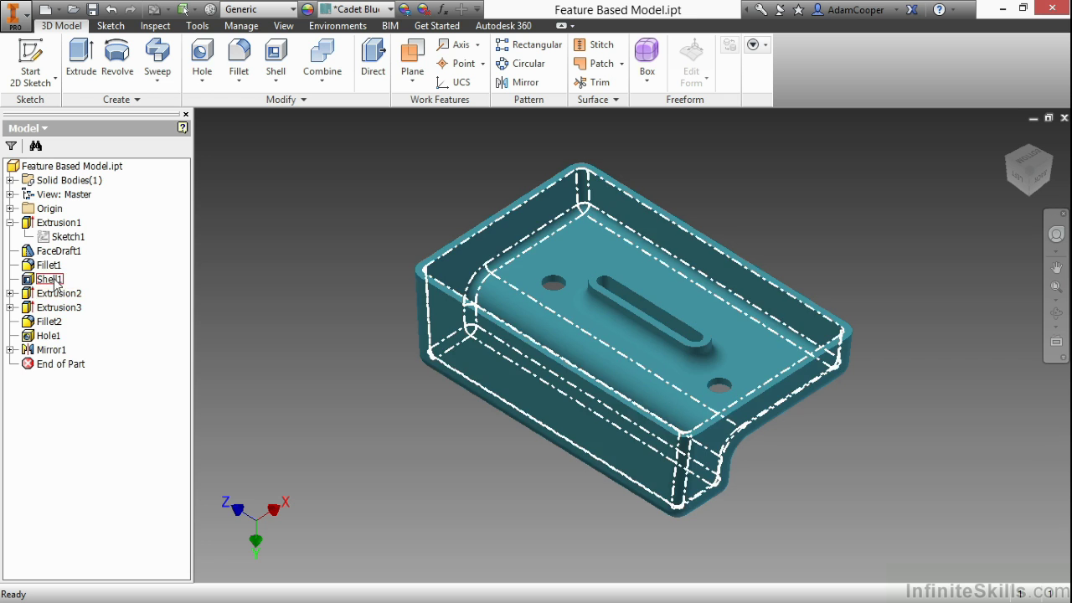
# Delete Shell1 together with its dependent sketches and features.
pyautogui.rightClick(53, 279)
pyautogui.click(84, 301)
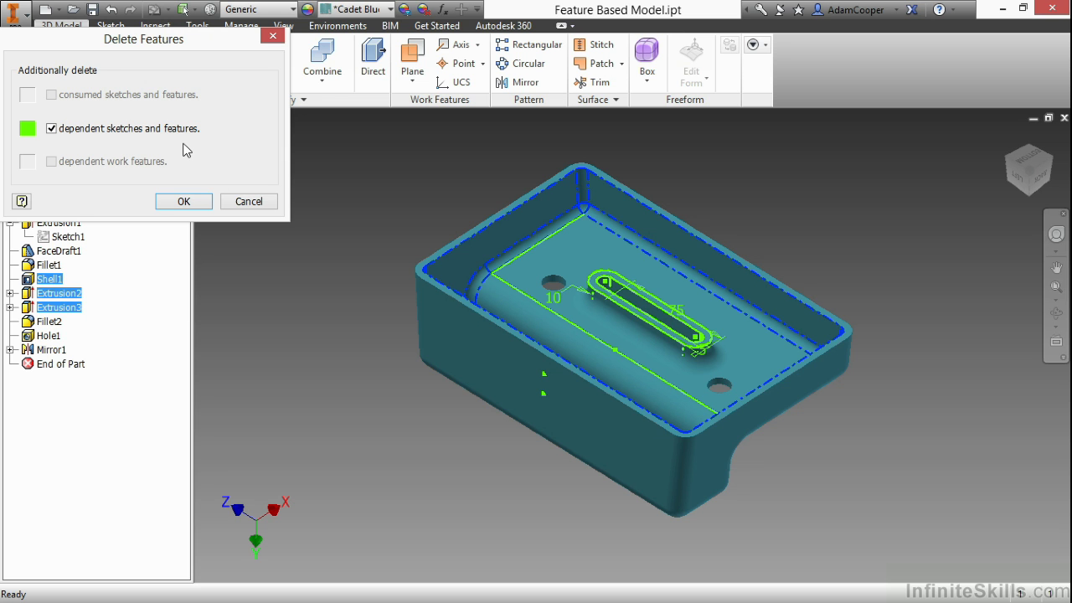
pyautogui.click(183, 203)
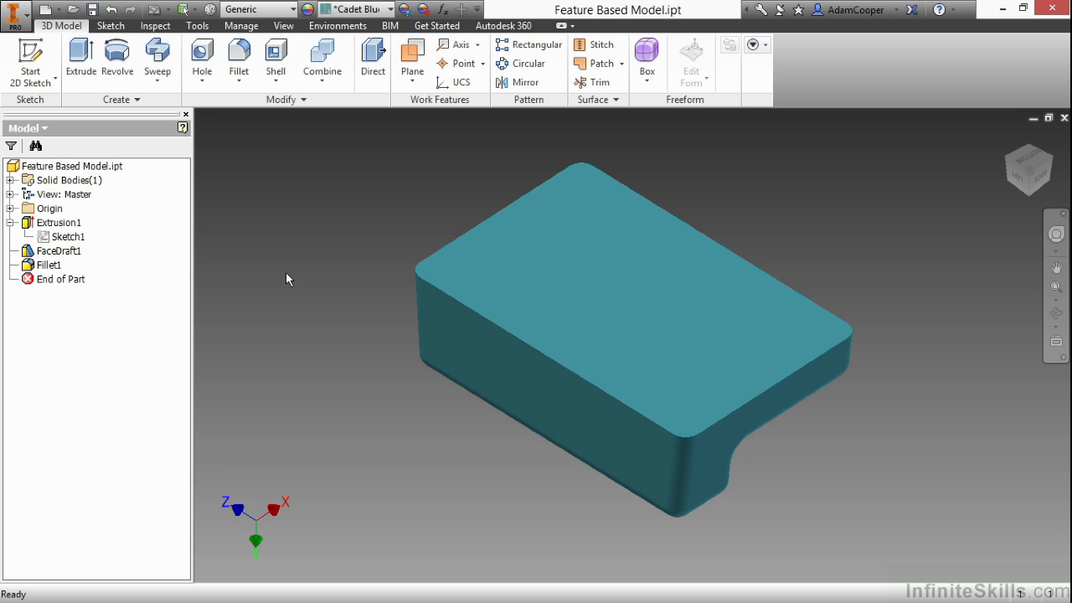
# Undo the deletion, delete Shell1 alone with dependents unchecked, then undo to restore everything.
pyautogui.rightClick(362, 252)
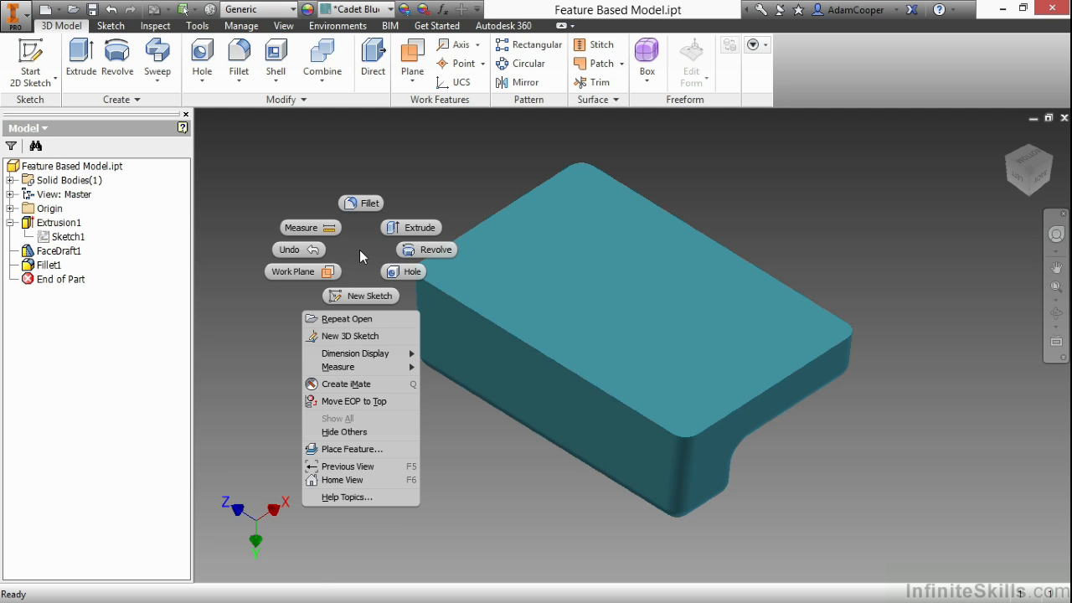
pyautogui.click(312, 251)
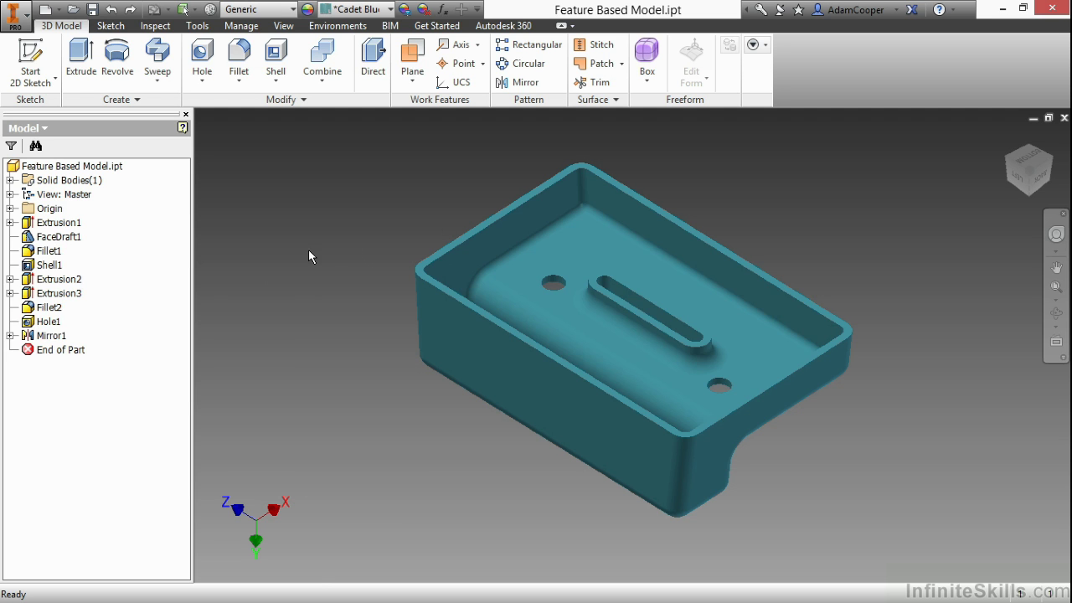
pyautogui.rightClick(52, 269)
pyautogui.click(93, 293)
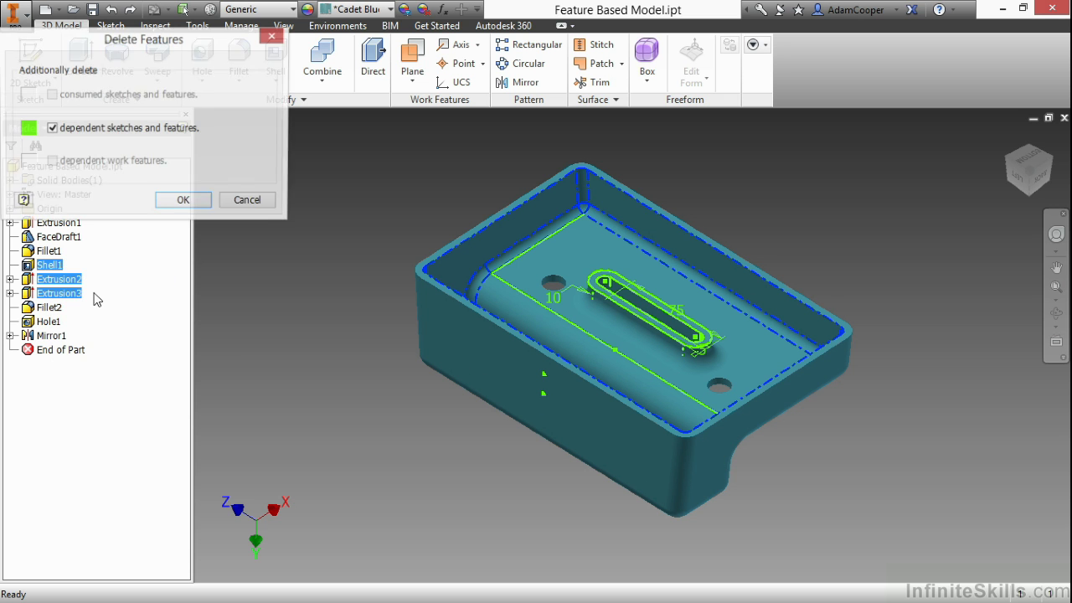
pyautogui.click(125, 134)
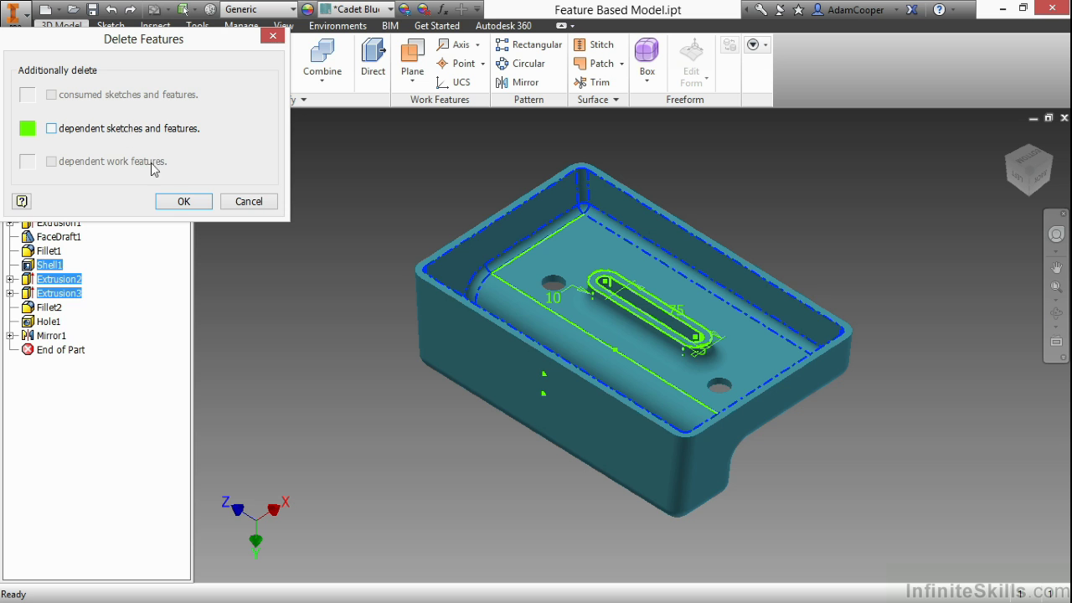
pyautogui.click(183, 202)
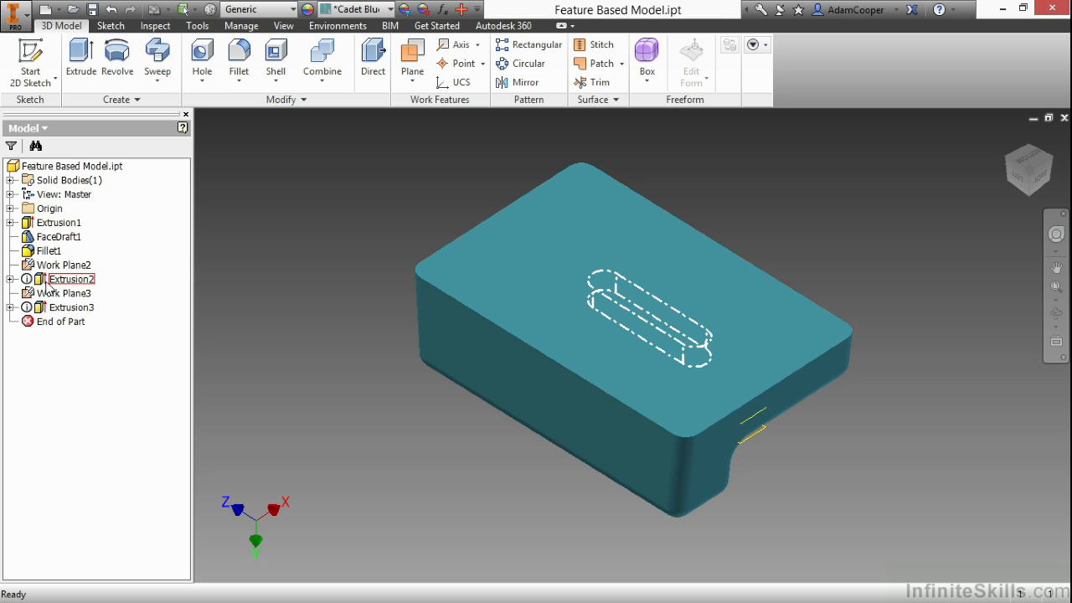
pyautogui.moveTo(26, 285)
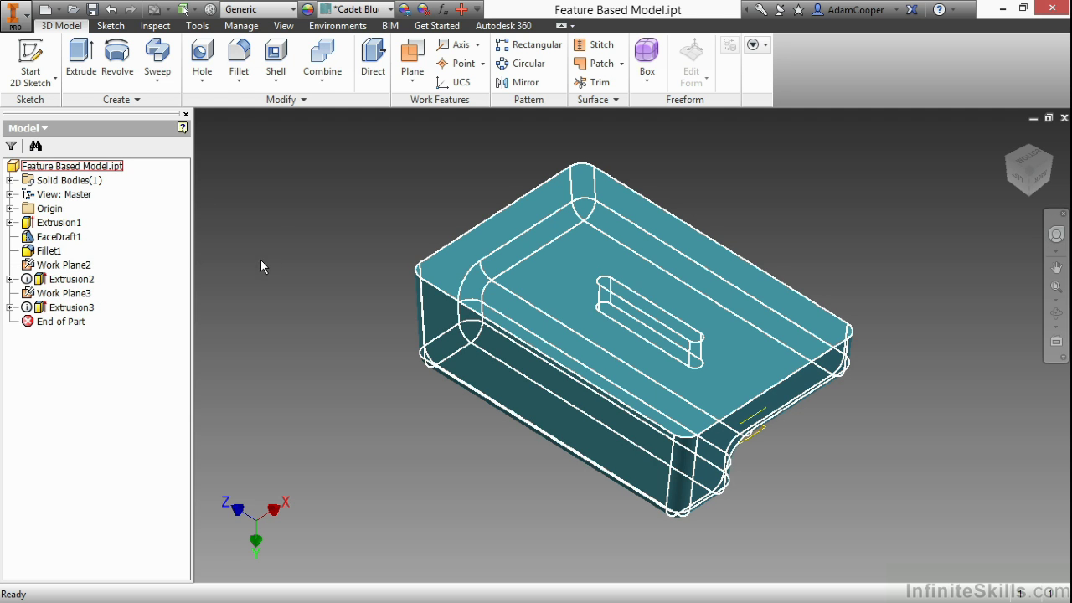
pyautogui.click(111, 10)
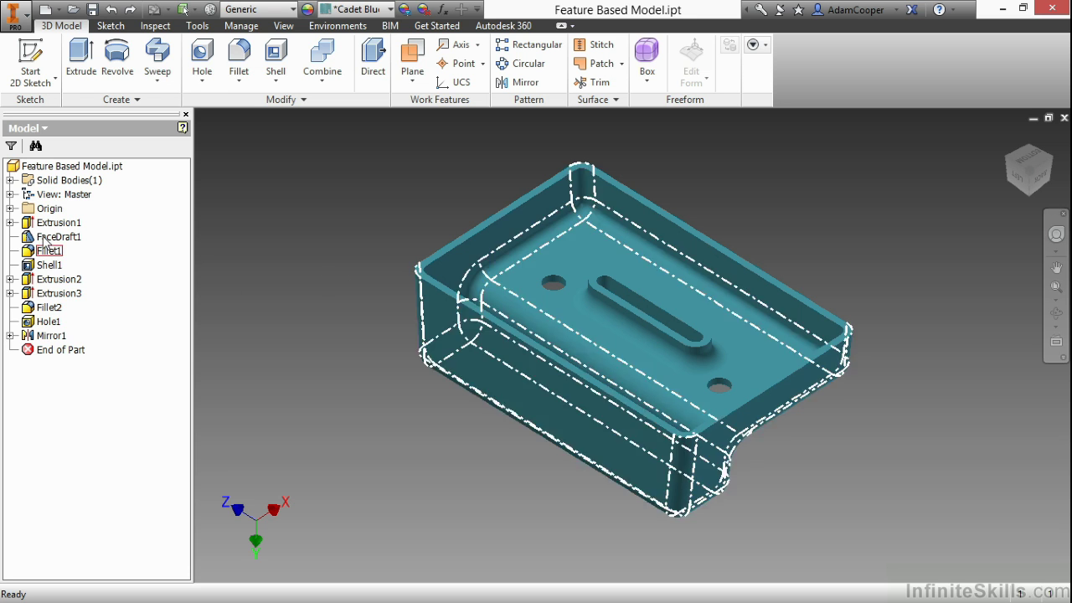
# Expand Extrusion1 to reveal Sketch1 with its 150, 70, 50 and 35 dimensions.
pyautogui.click(10, 223)
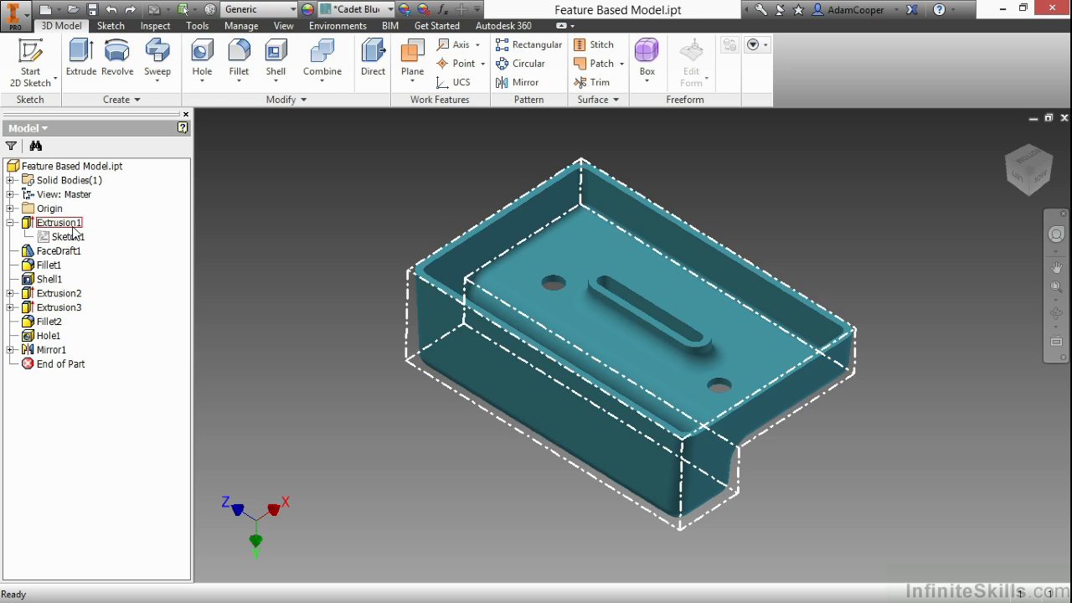
# Show Extrusion1's dimensions and change 150 to 200 and 227.75 to 250 mm.
pyautogui.rightClick(75, 228)
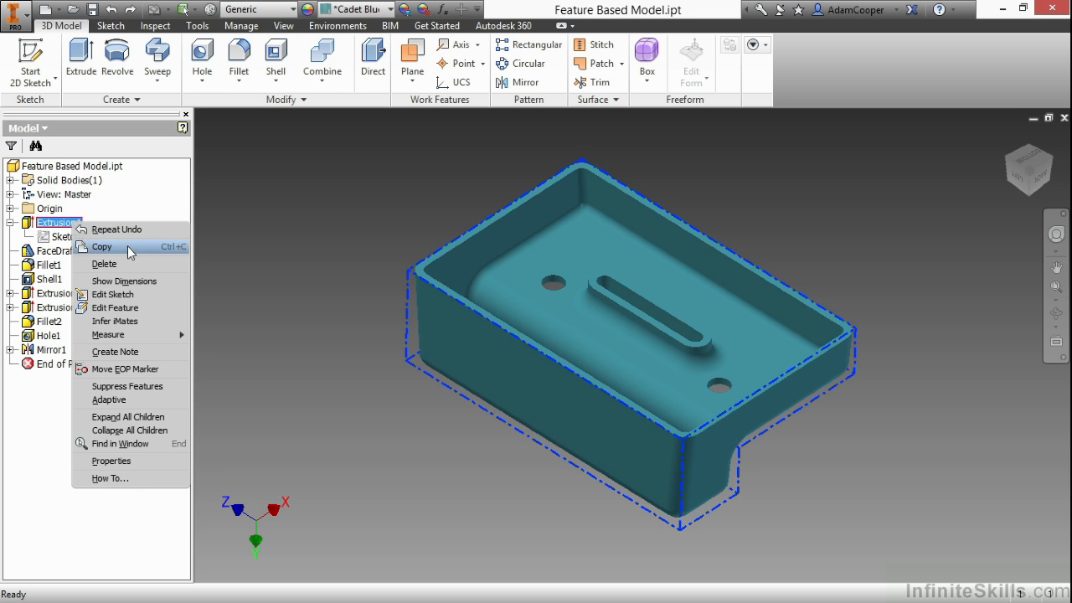
pyautogui.click(162, 285)
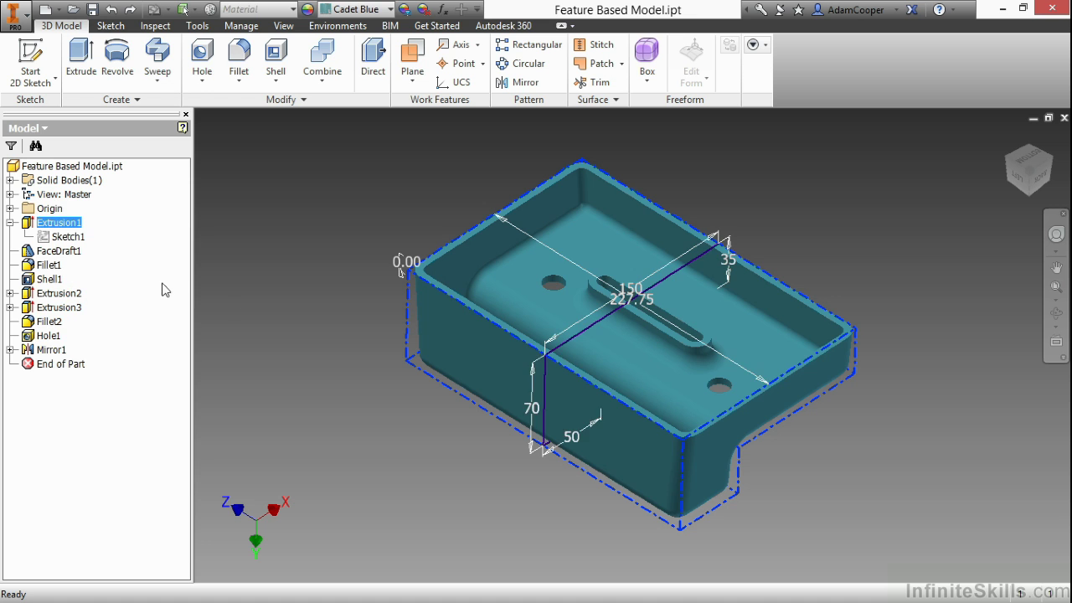
pyautogui.doubleClick(633, 288)
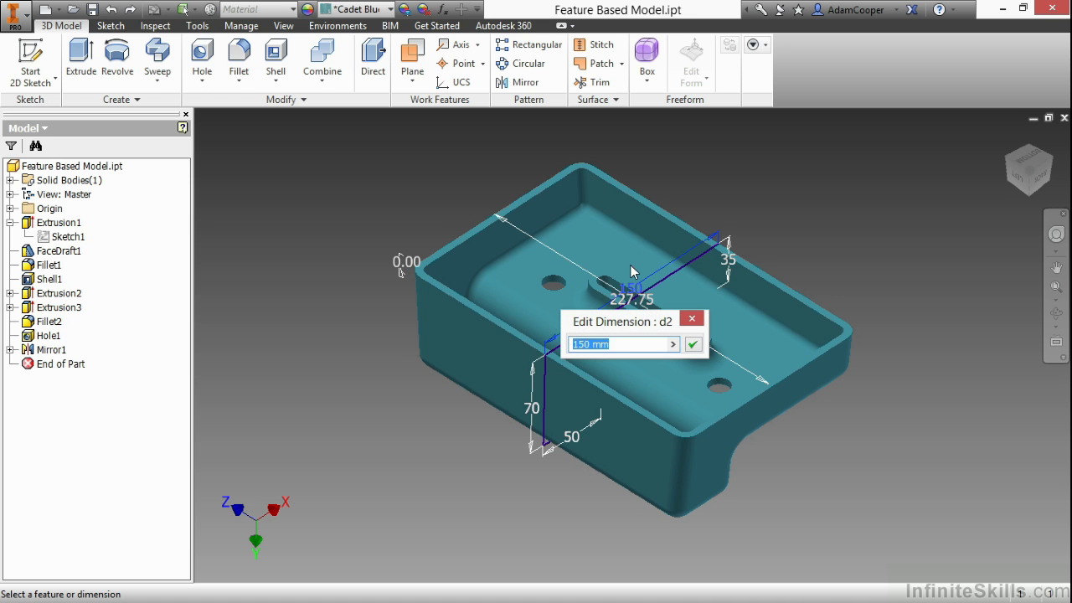
pyautogui.write('200')
pyautogui.press('Return')
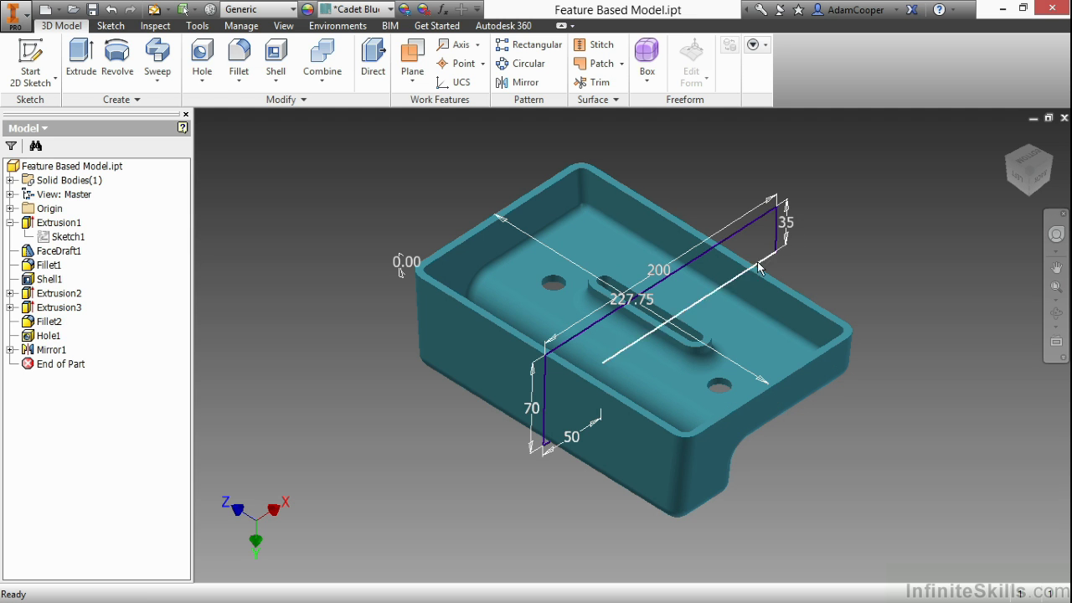
pyautogui.doubleClick(623, 309)
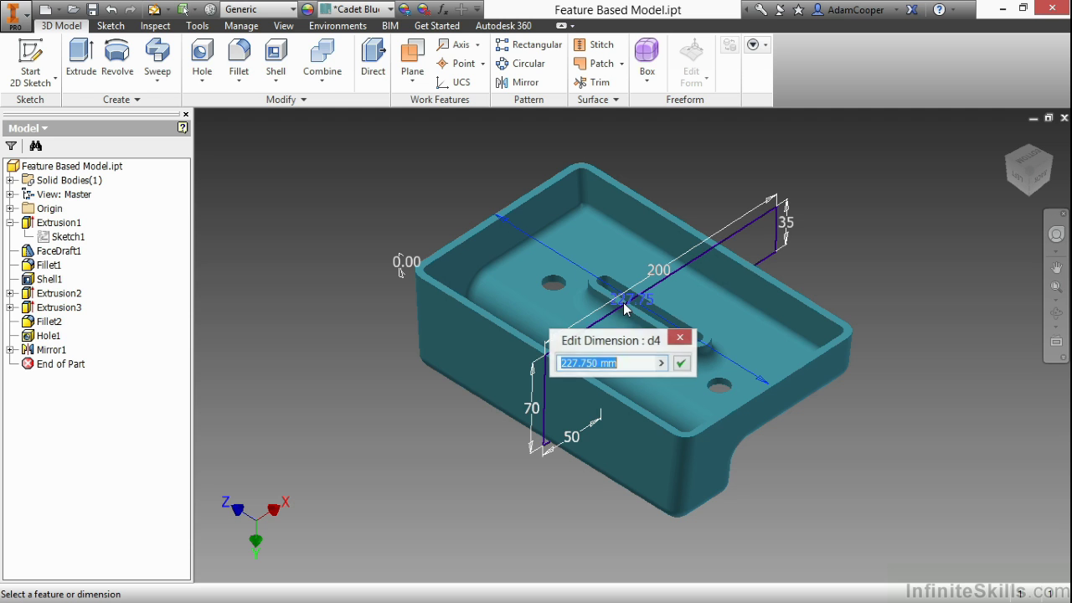
pyautogui.write('250')
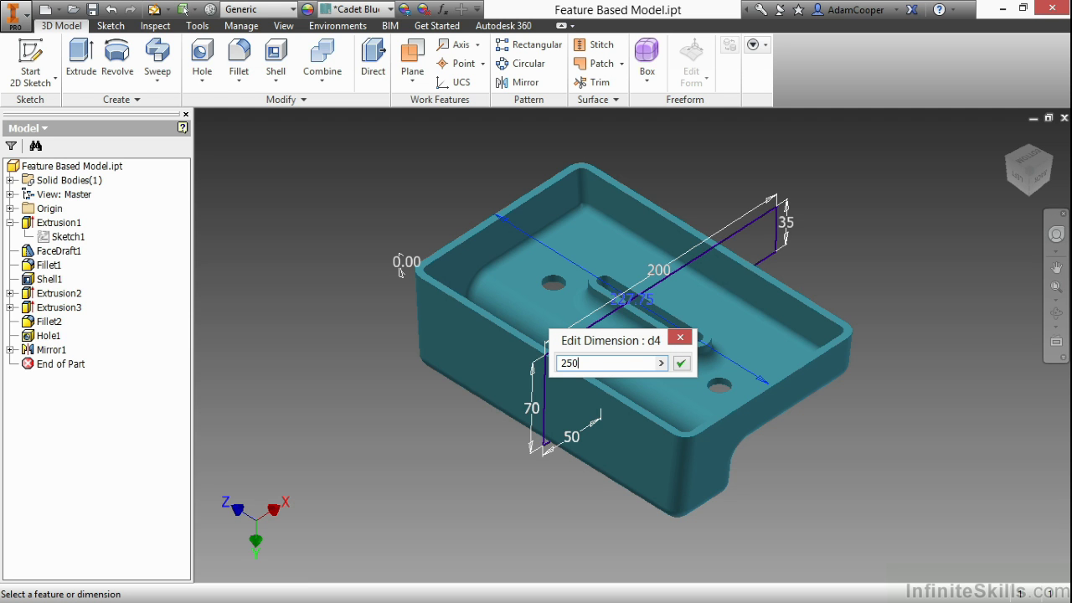
pyautogui.write(' mm')
pyautogui.click(681, 363)
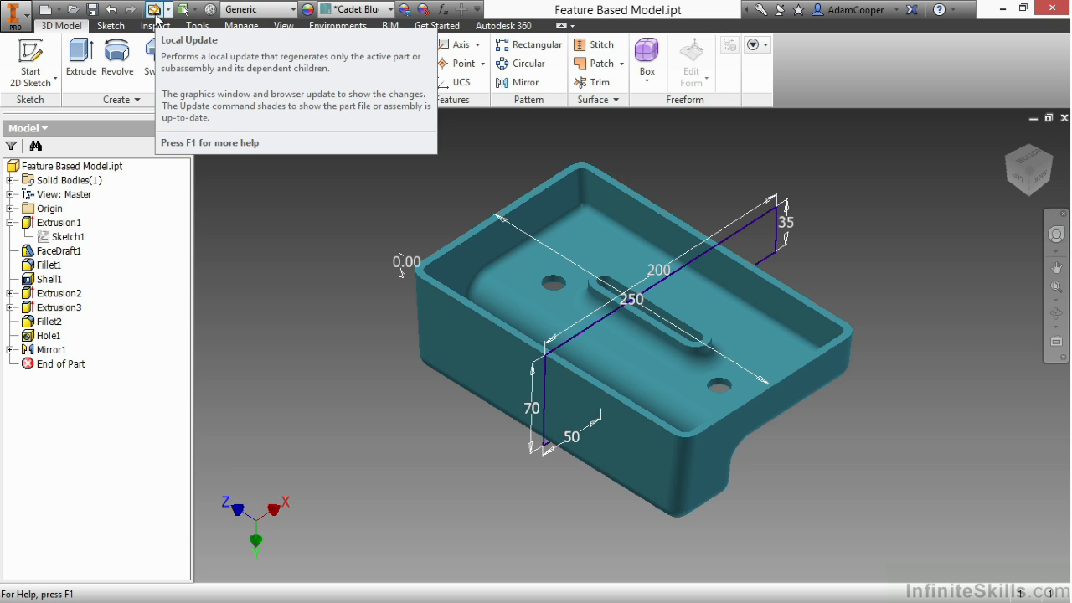
# Run Local Update so the tray regenerates with the 200 and 250 values.
pyautogui.click(155, 11)
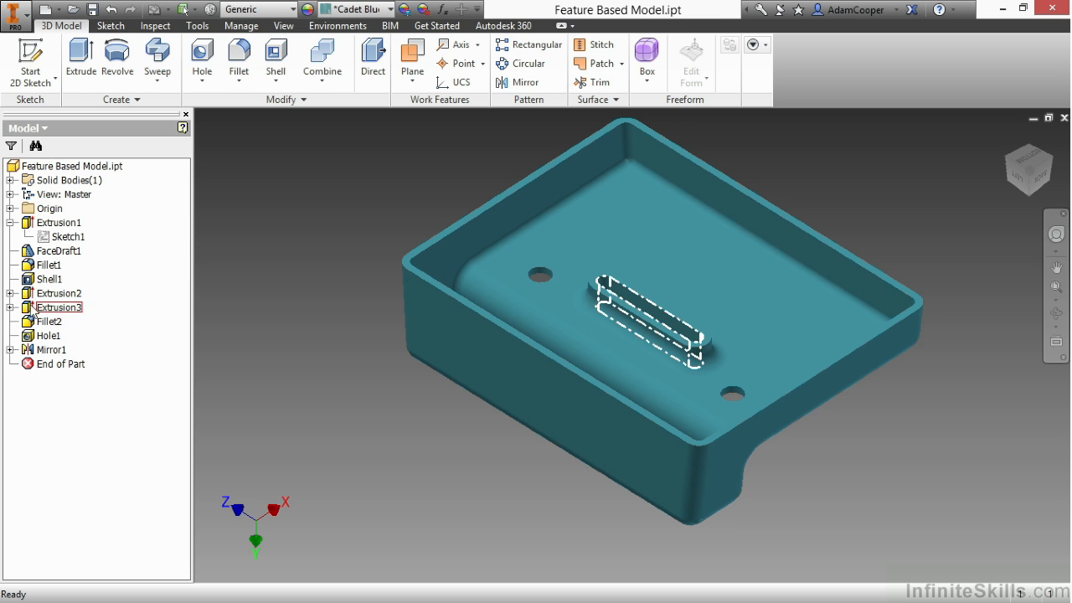
# Edit Extrusion2's Sketch2 and drag the 10-by-75 slot to check it can still move.
pyautogui.click(9, 293)
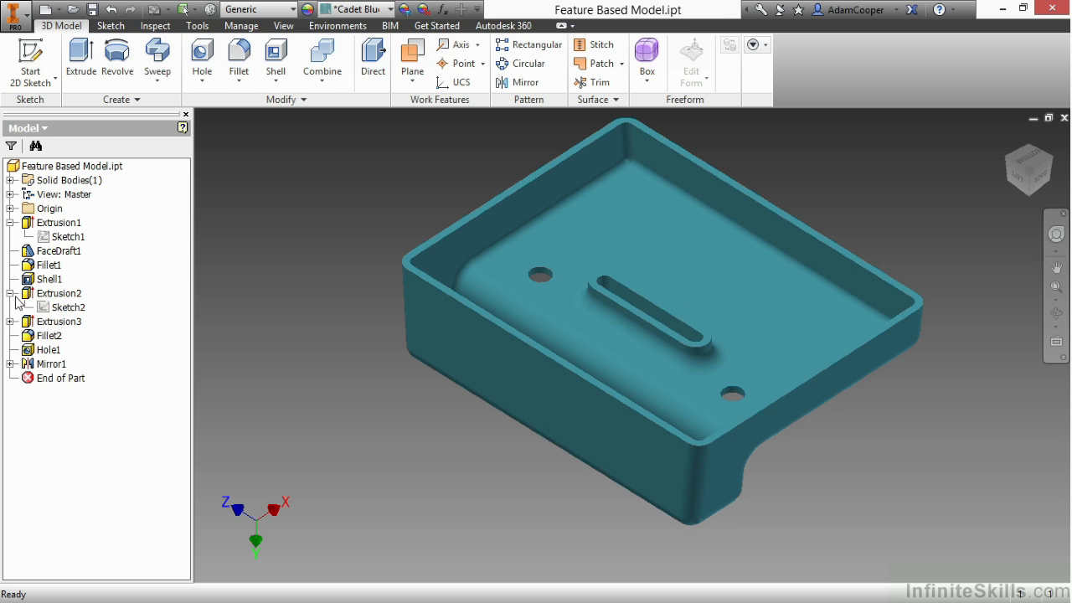
pyautogui.click(58, 307)
pyautogui.click(59, 307)
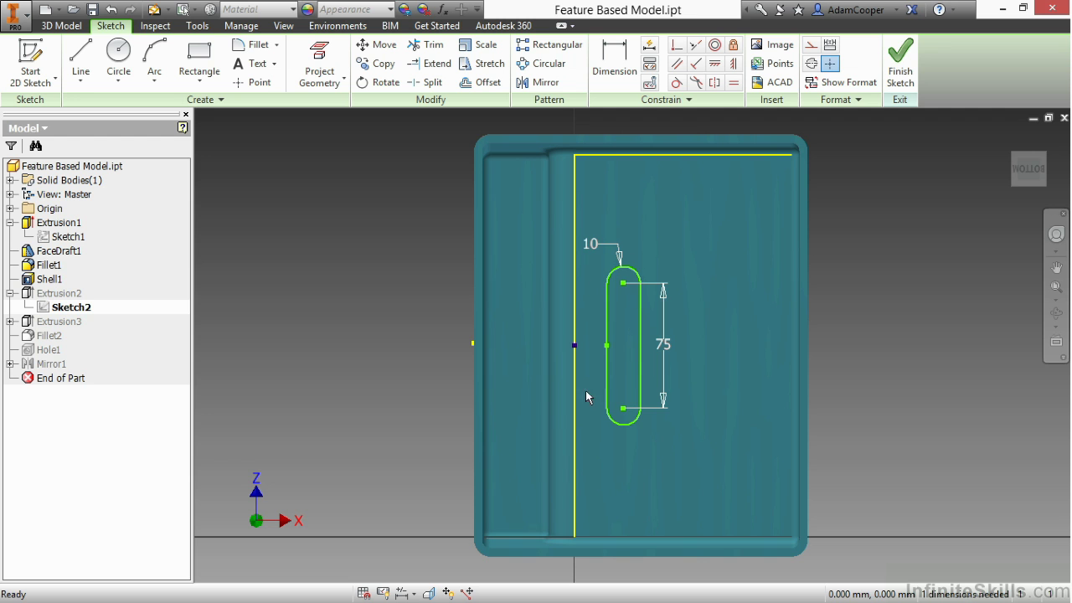
pyautogui.moveTo(639, 348); pyautogui.dragTo(683, 353)
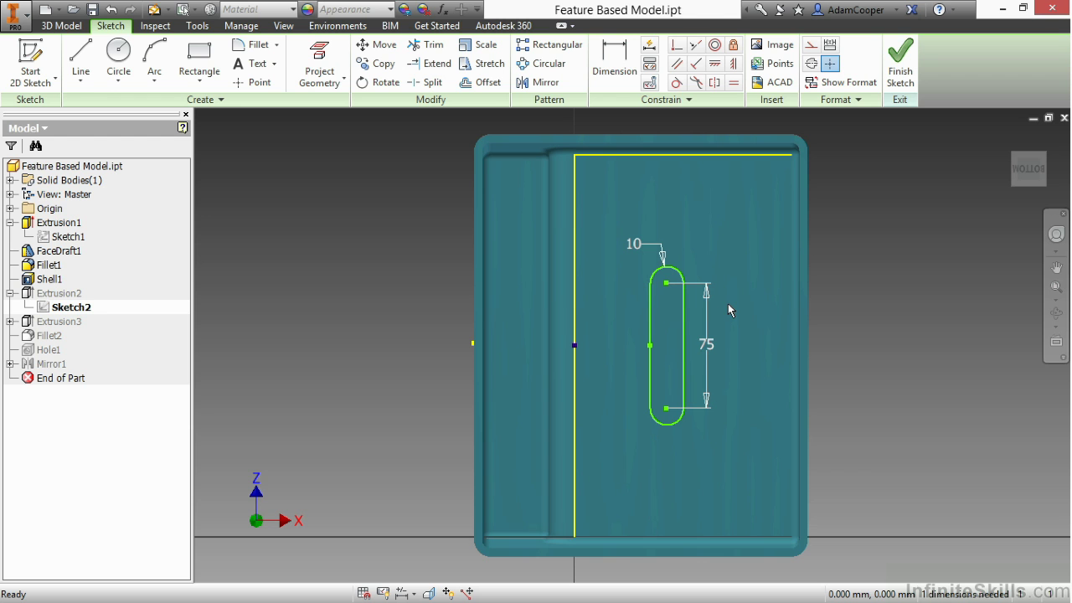
# Dimension the slot's top centre 60 from the projected edge and finish Sketch2.
pyautogui.rightClick(737, 209)
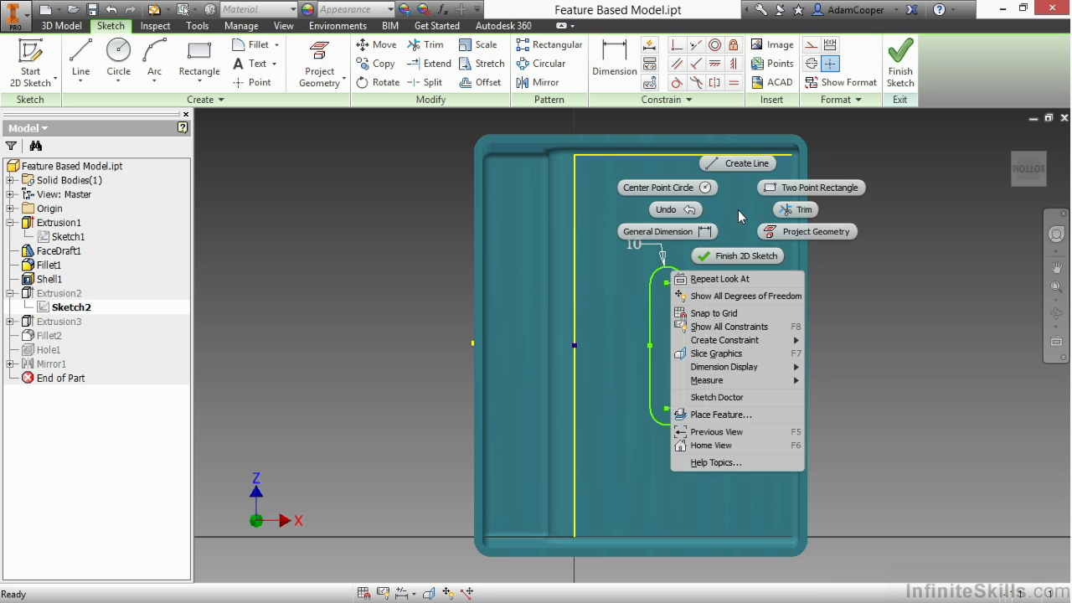
pyautogui.click(691, 235)
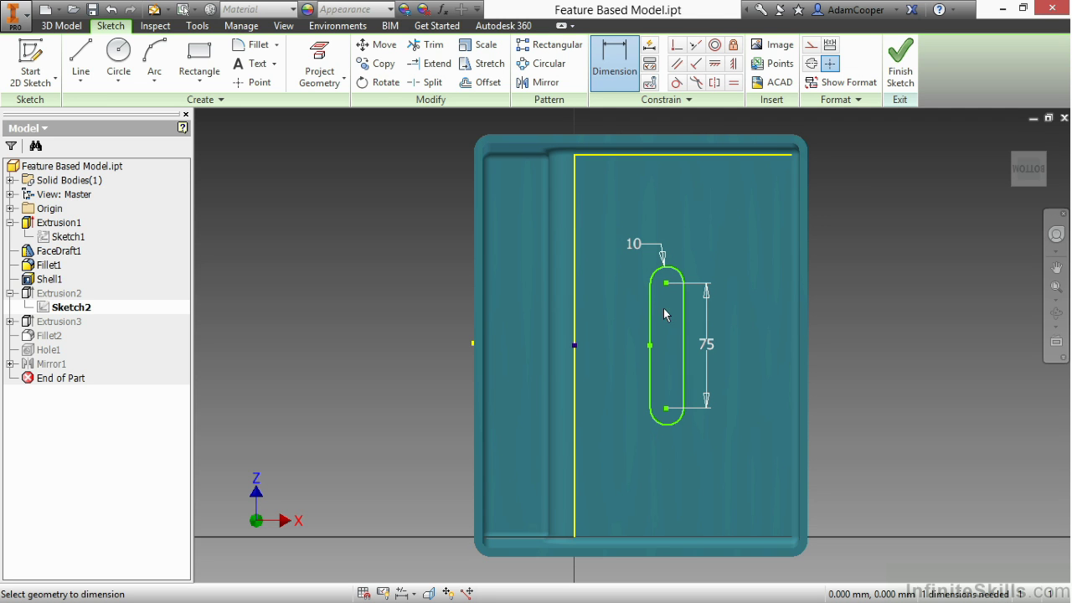
pyautogui.click(573, 317)
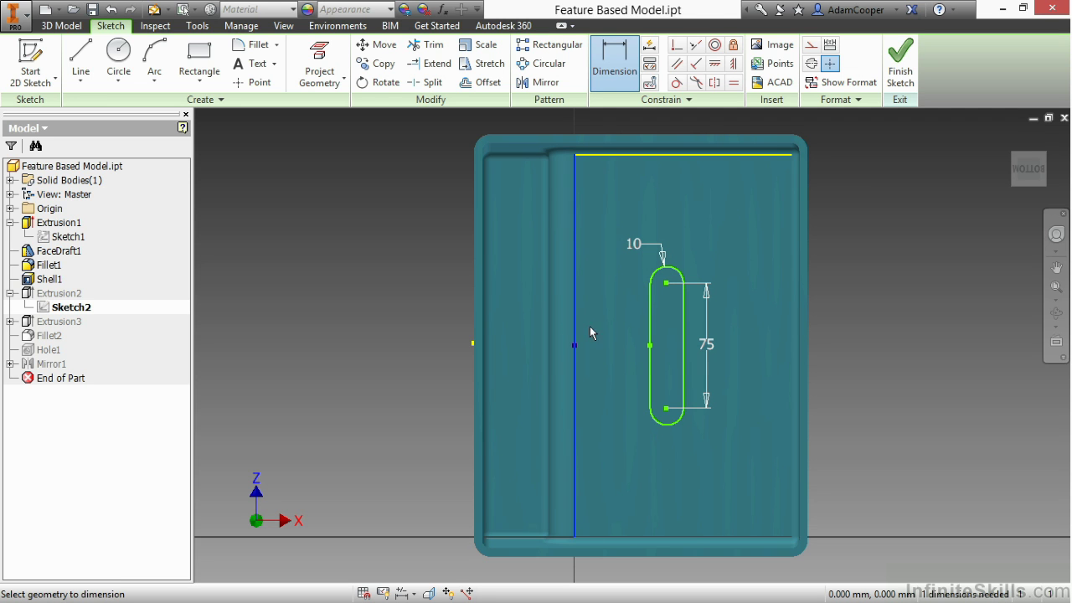
pyautogui.click(667, 282)
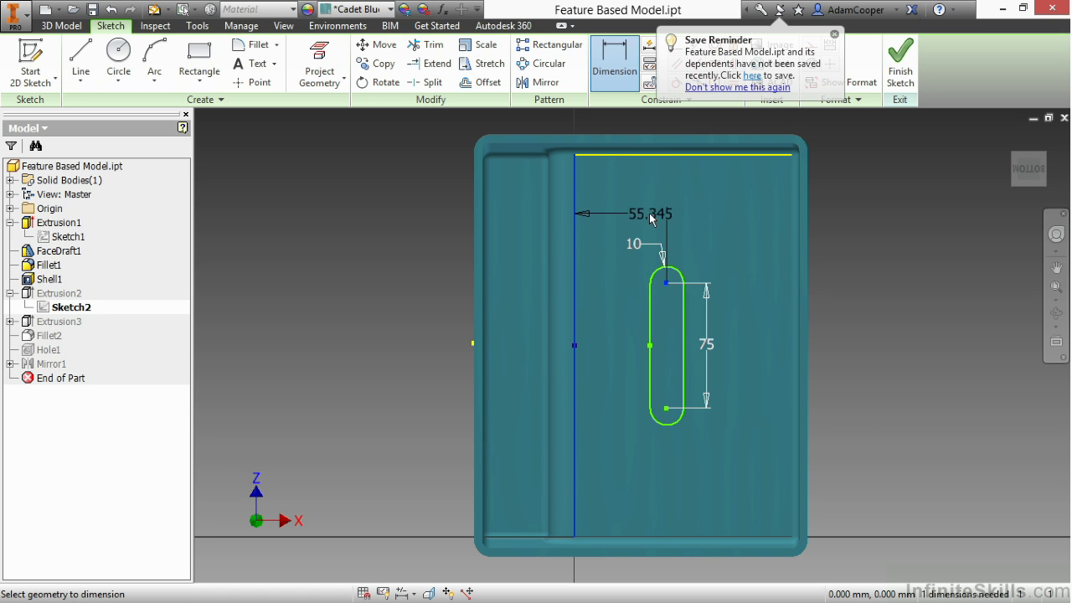
pyautogui.click(625, 216)
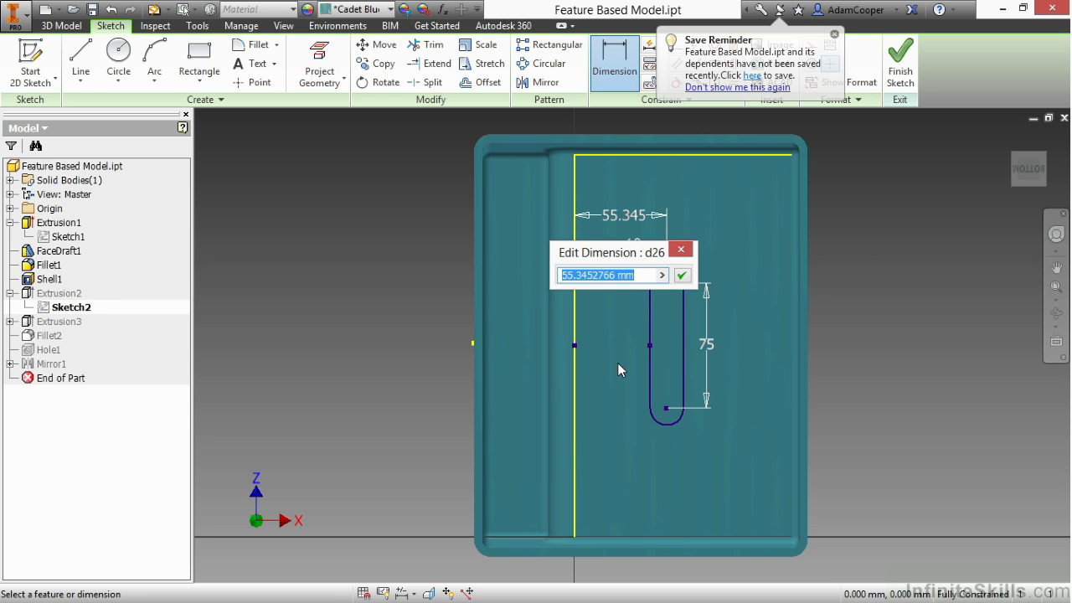
pyautogui.write('60')
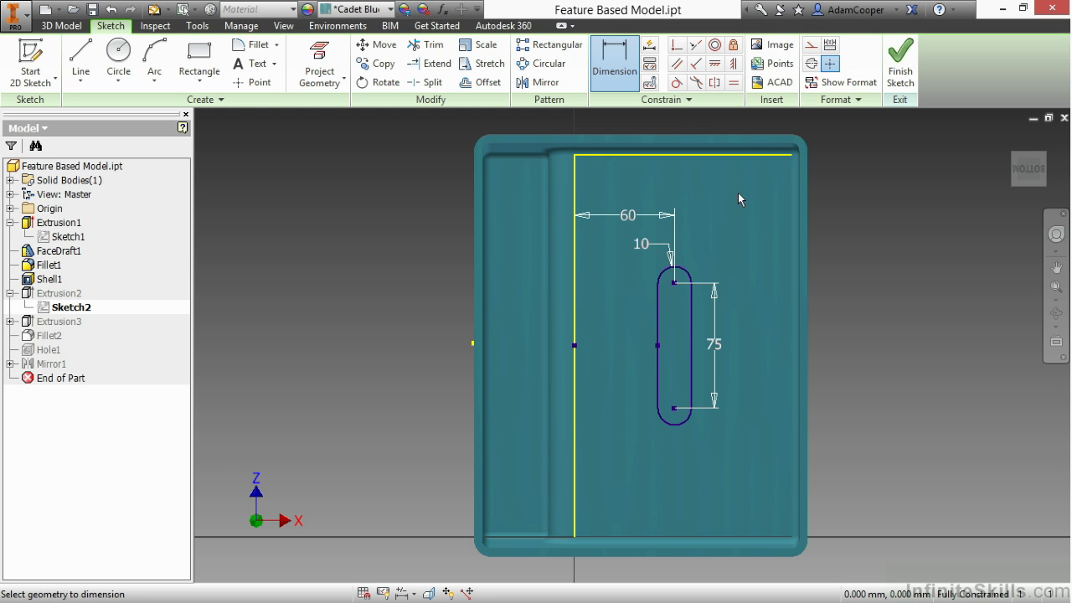
pyautogui.click(897, 67)
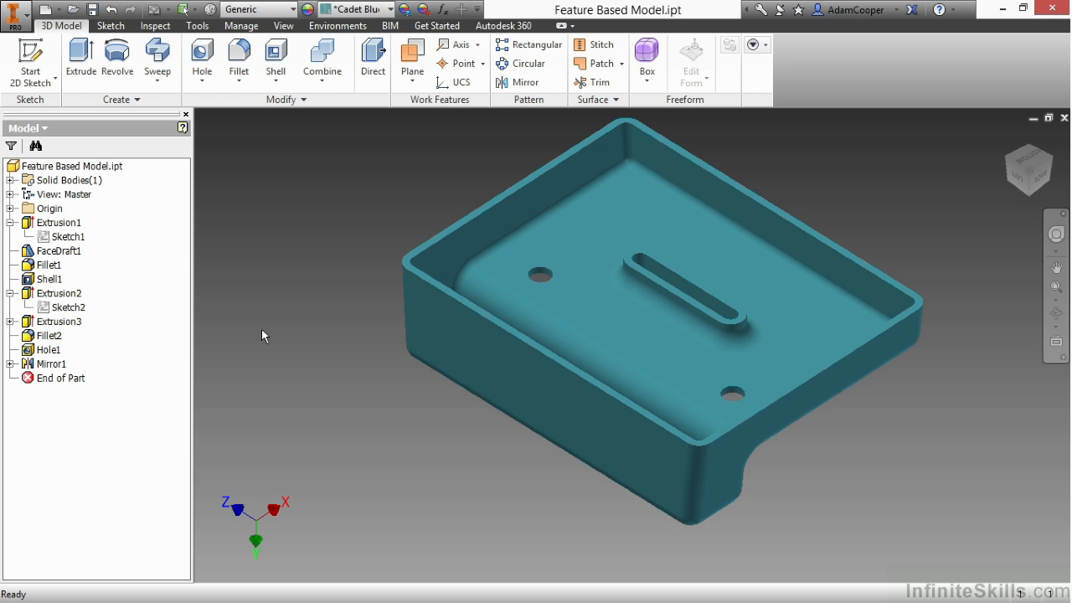
# Display Hole1's 45, Ø15 and 80 dimensions on the model, then edit the Hole1 feature.
pyautogui.click(47, 351)
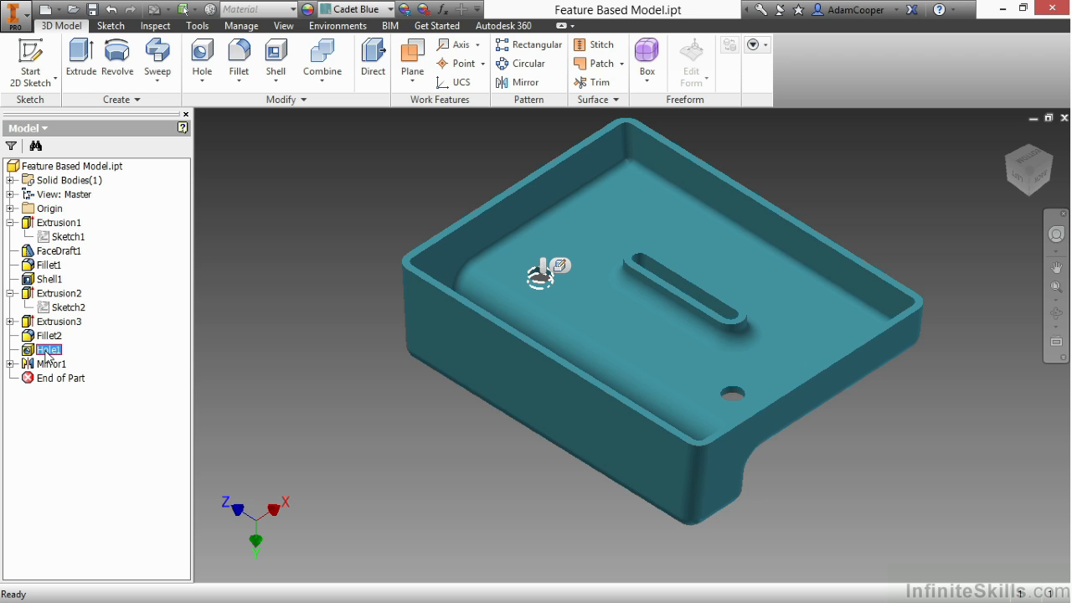
pyautogui.rightClick(46, 353)
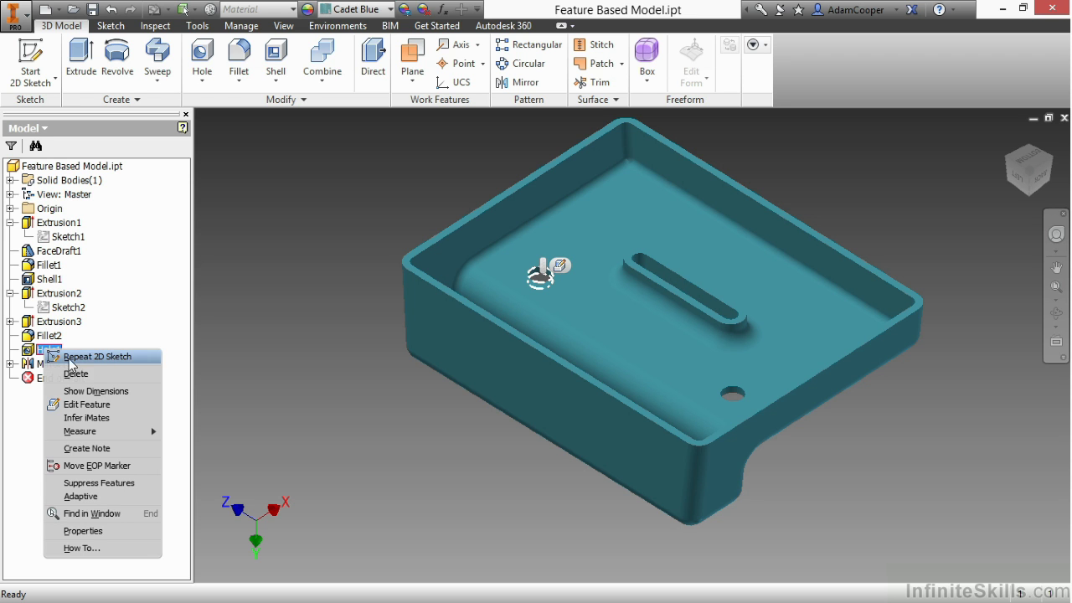
pyautogui.click(117, 391)
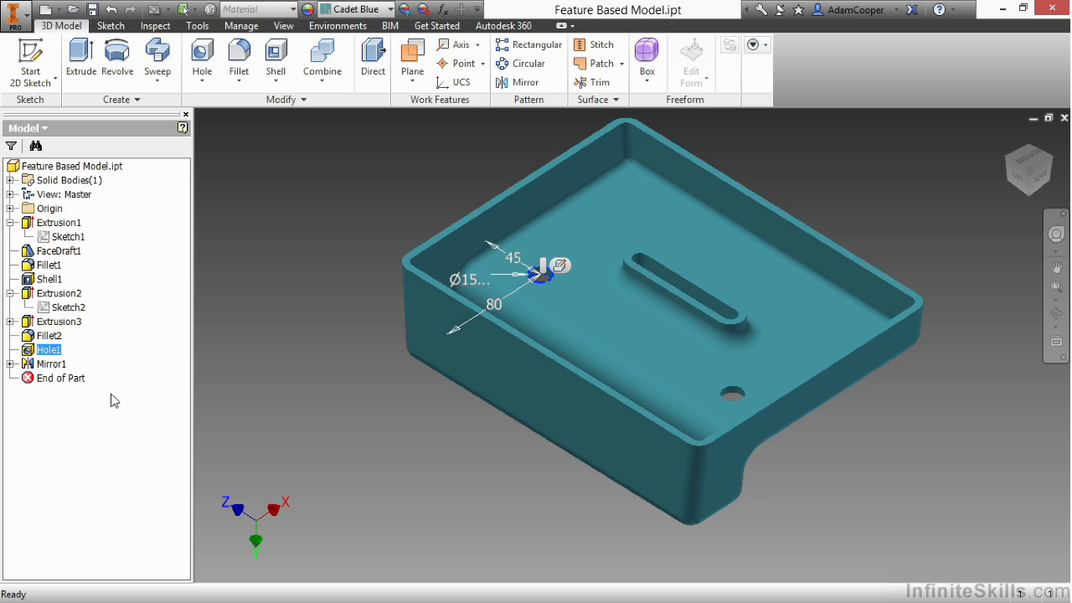
pyautogui.click(47, 351)
pyautogui.rightClick(46, 352)
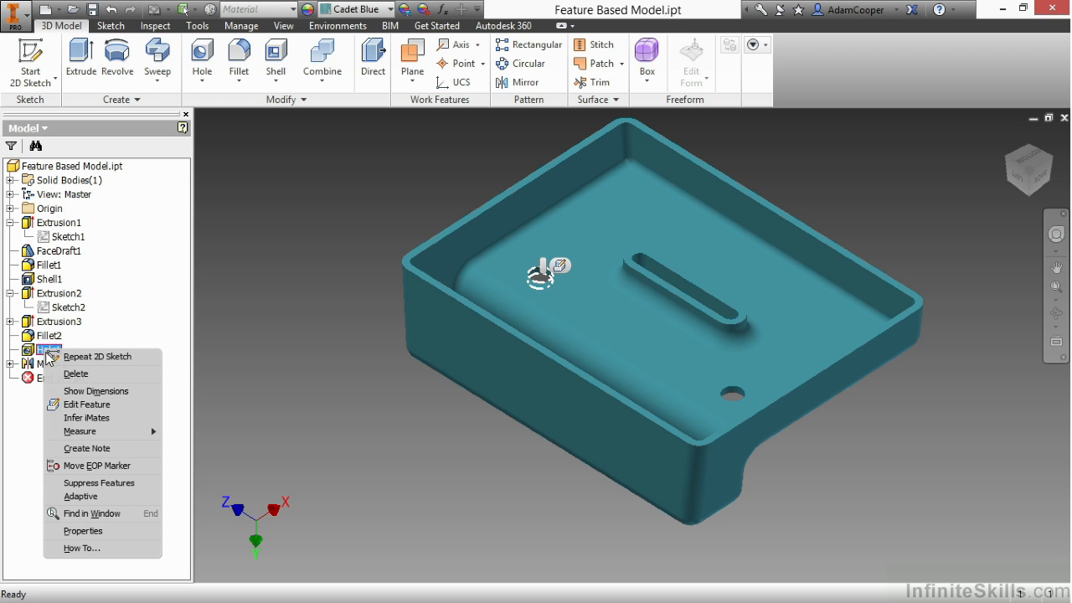
pyautogui.click(125, 391)
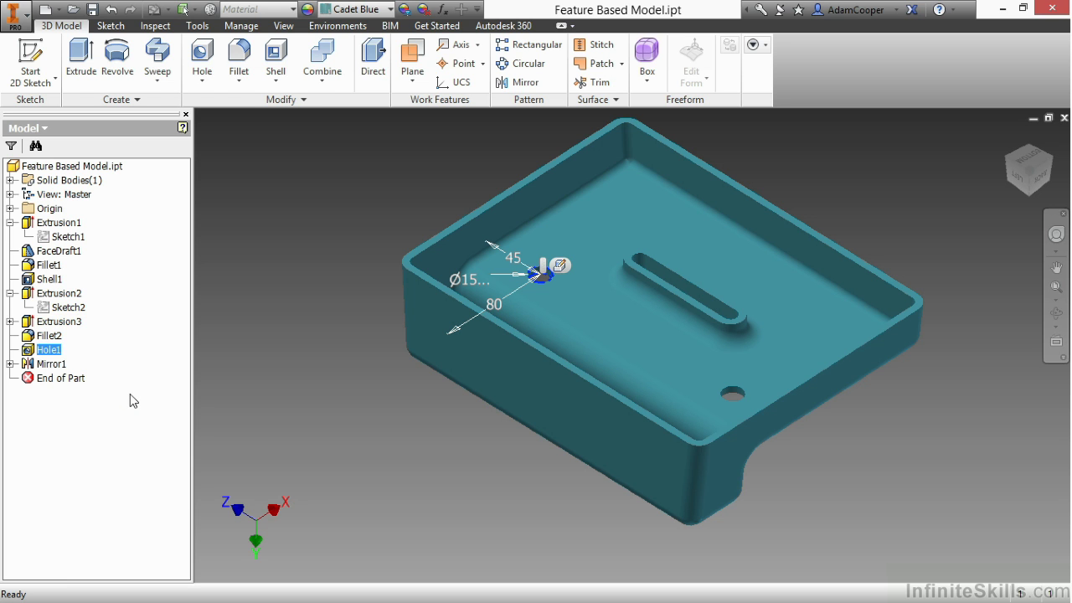
pyautogui.rightClick(50, 350)
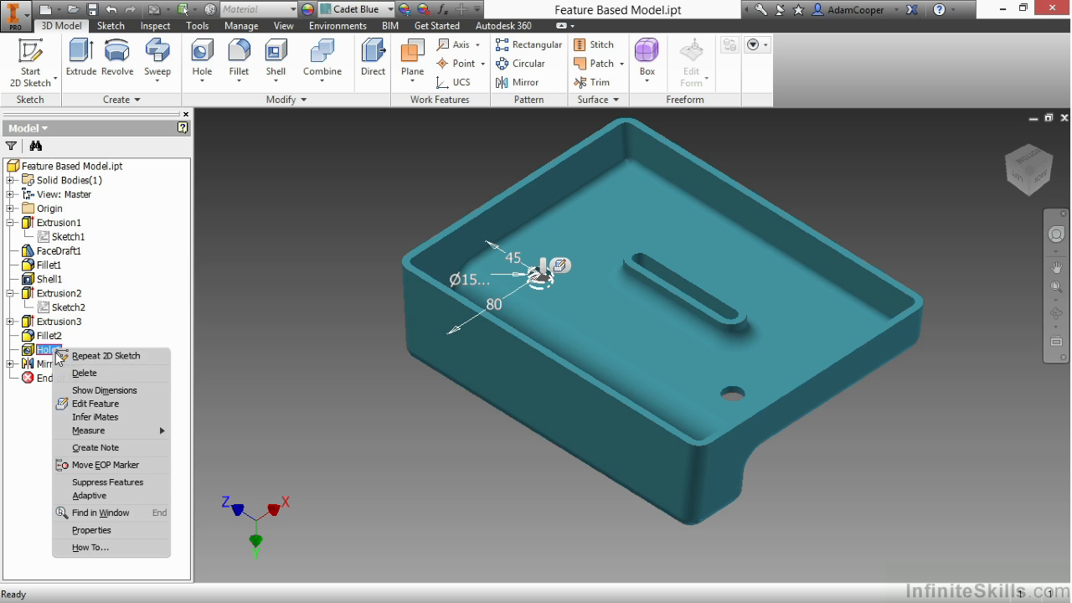
pyautogui.click(110, 406)
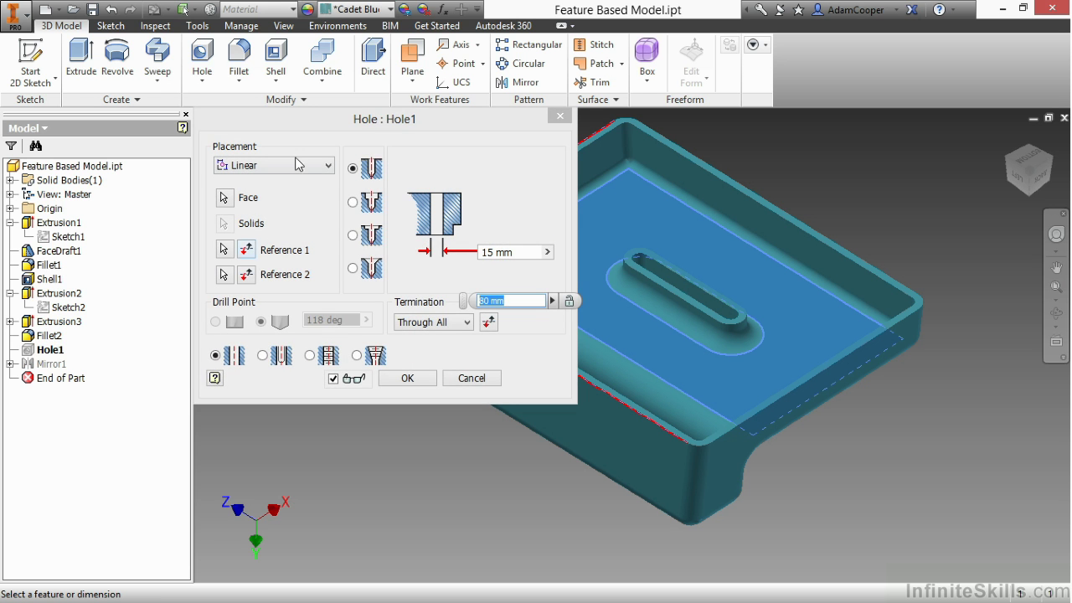
# Change Hole1's 80 mm placement distance to 100 mm and apply the edit.
pyautogui.moveTo(323, 124); pyautogui.dragTo(161, 52)
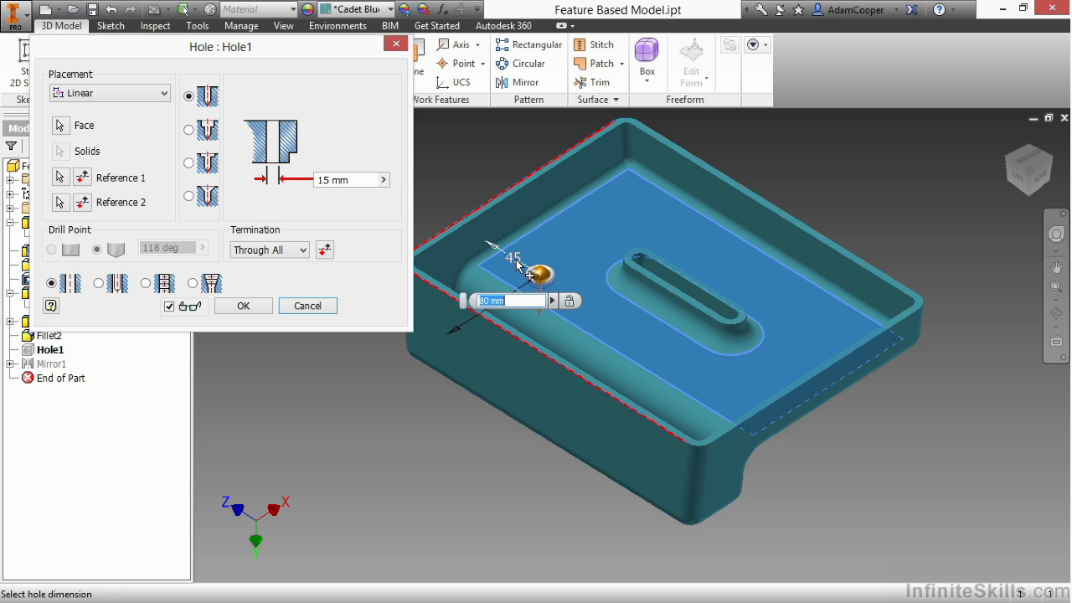
pyautogui.write('80')
pyautogui.press('Return')
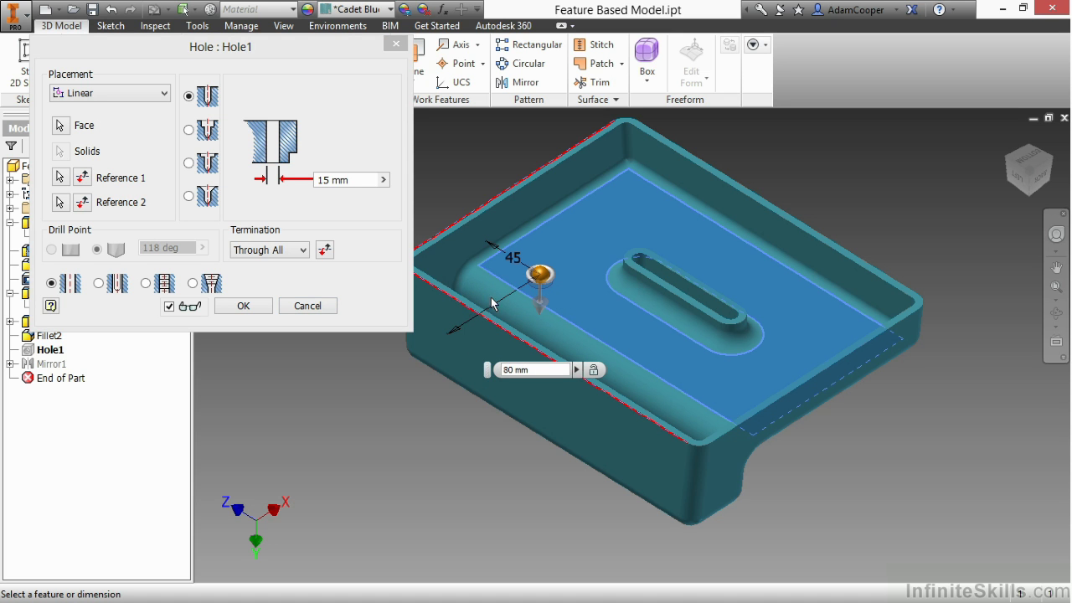
pyautogui.click(495, 370)
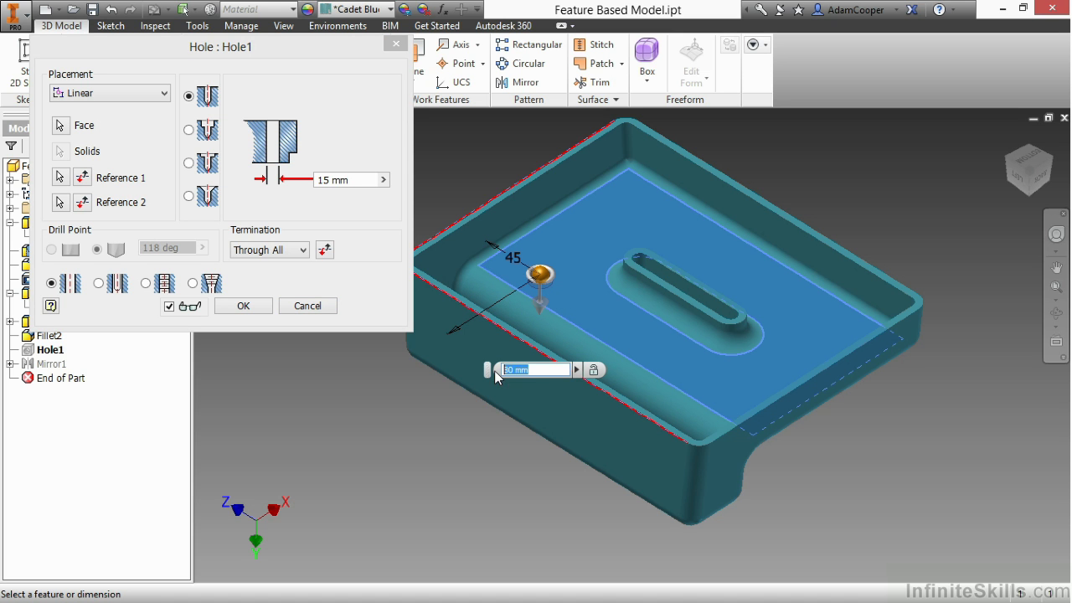
pyautogui.write('100')
pyautogui.press('Return')
pyautogui.press('Return')
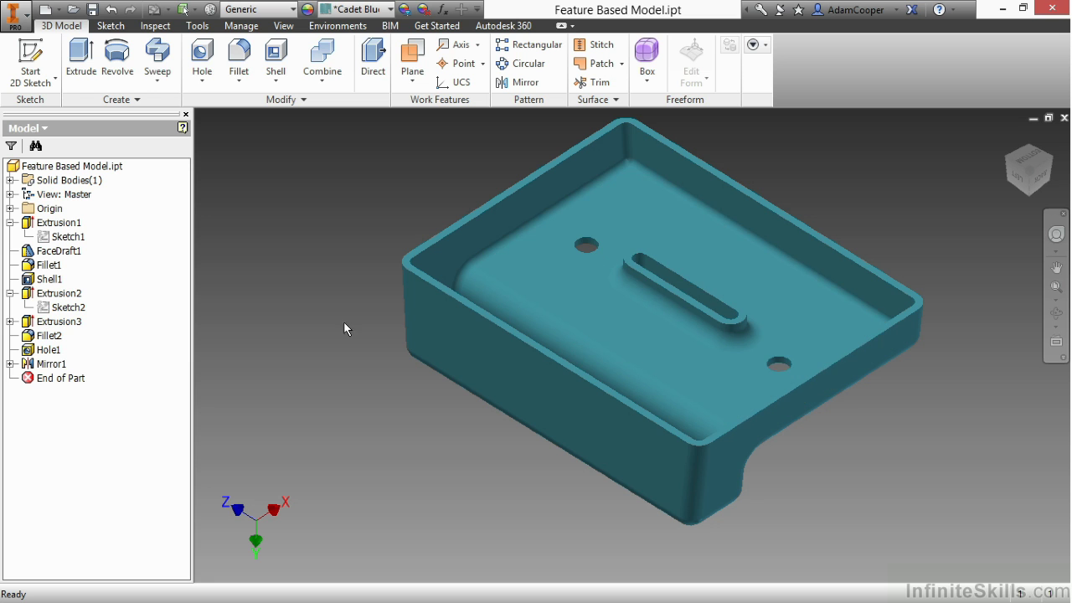
pyautogui.click(51, 364)
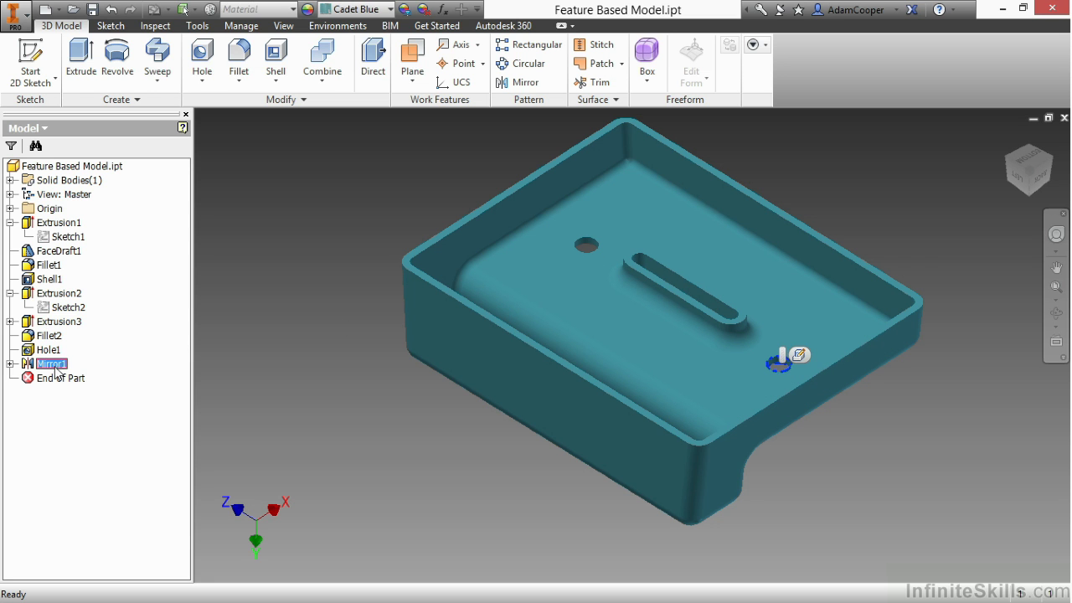
pyautogui.click(331, 207)
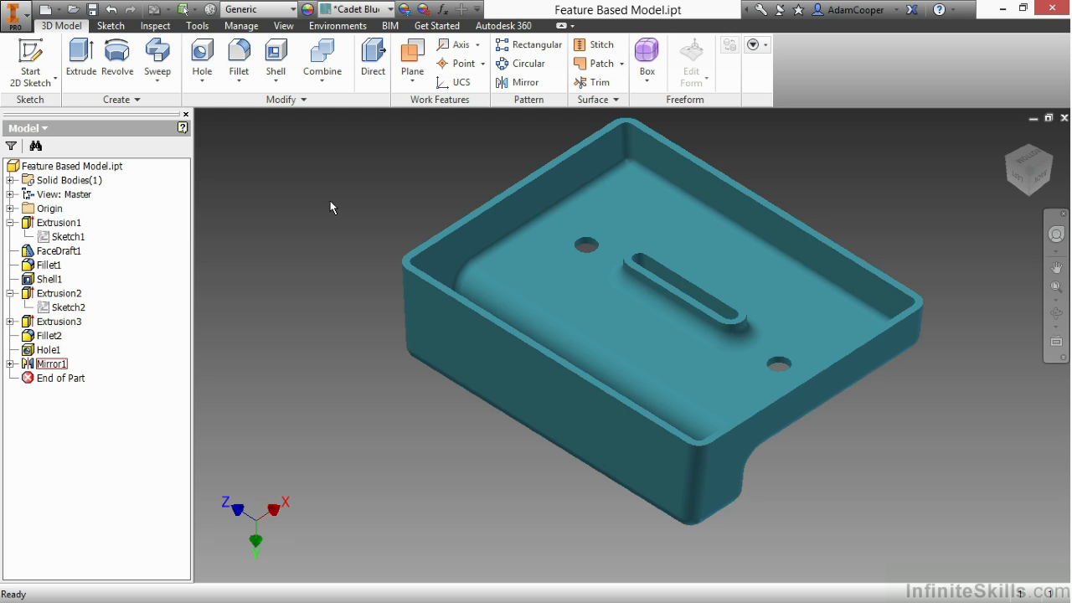